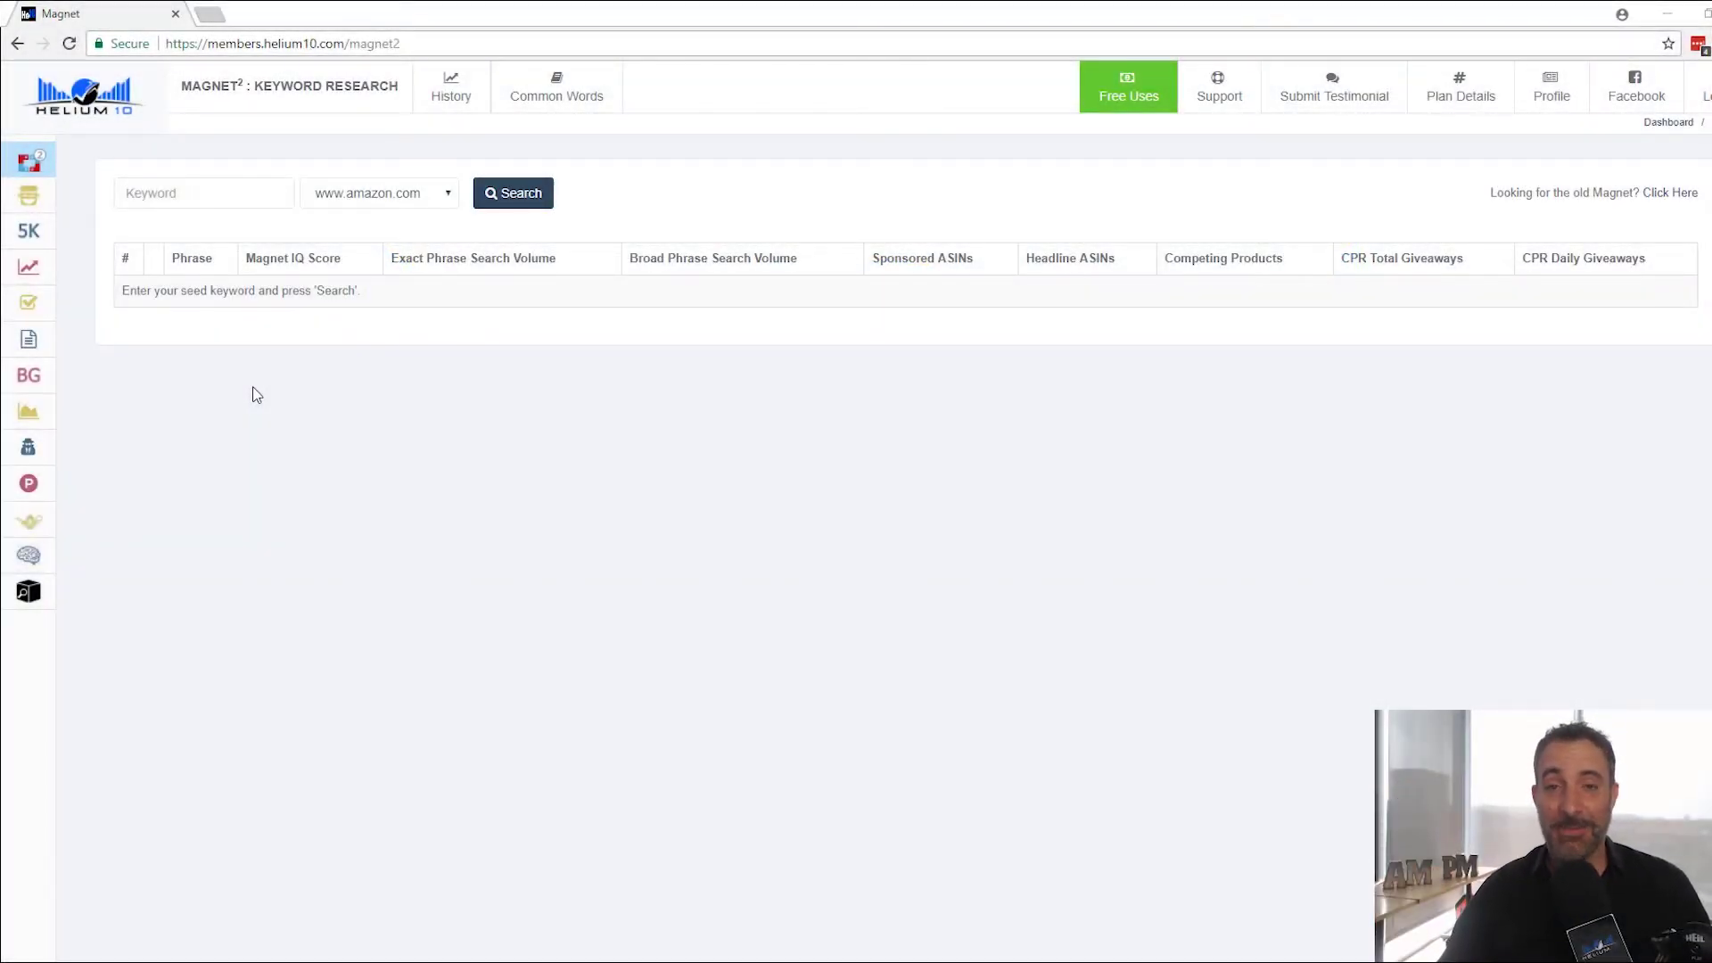
# - Run a new Magnet search for 'sleeping bags' rather than loading history, showing 2617 keywords
pyautogui.moveTo(48, 158)
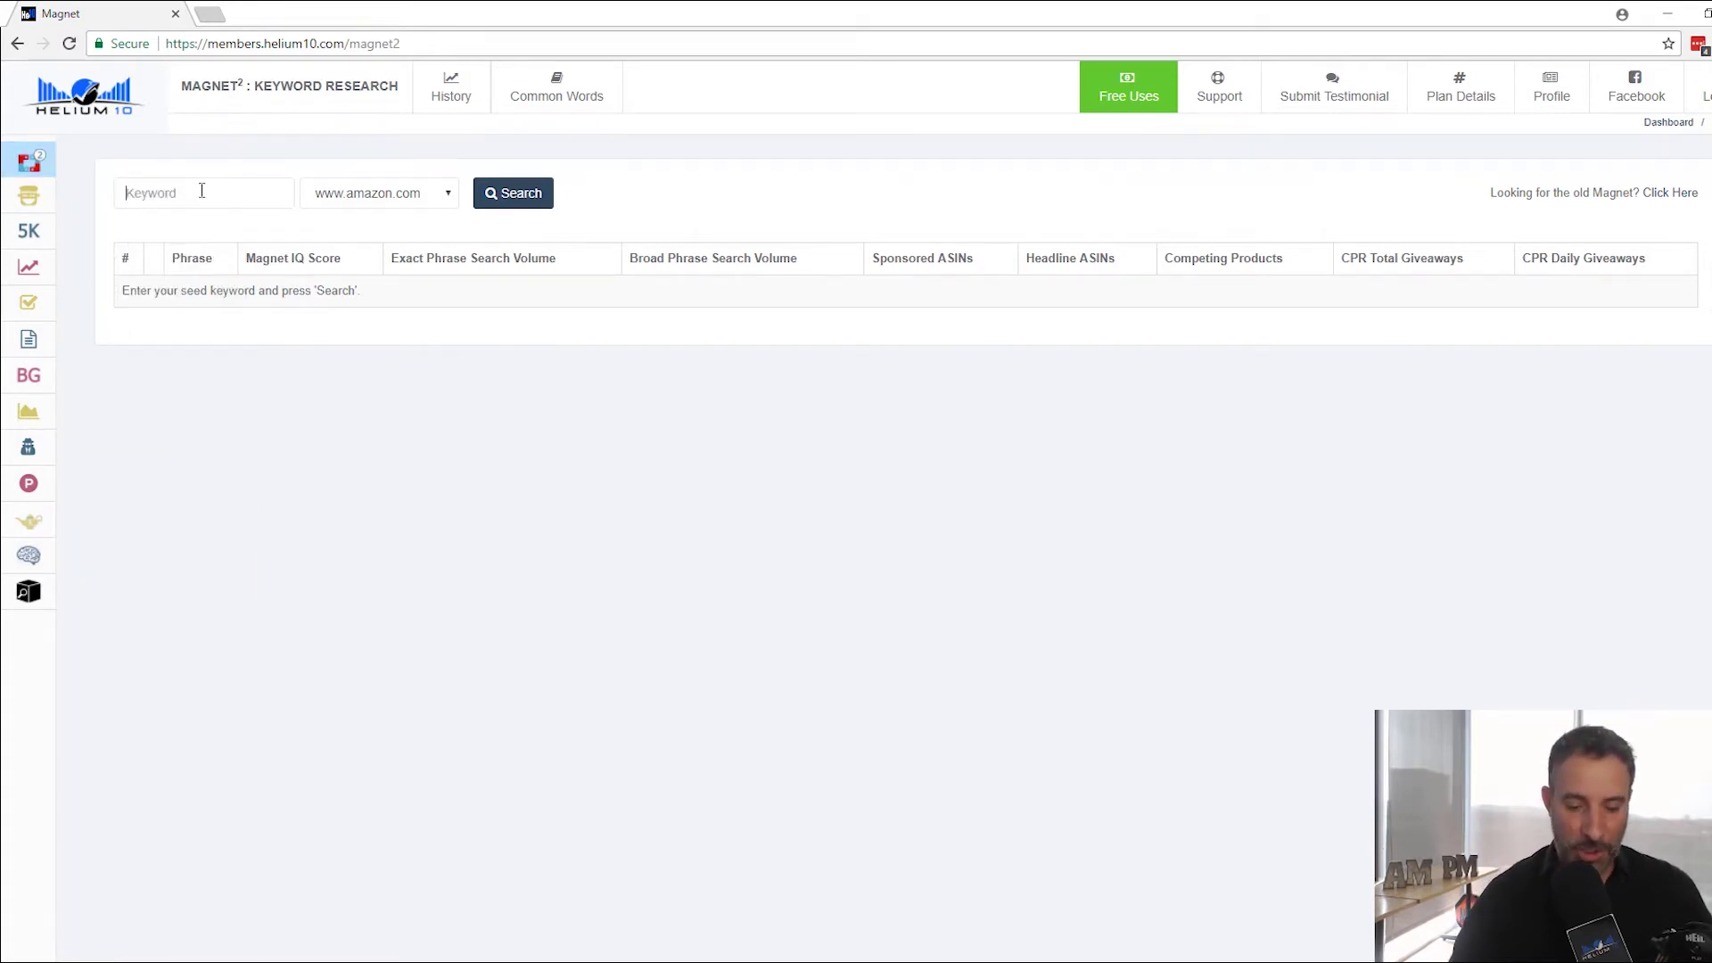
pyautogui.write('sl')
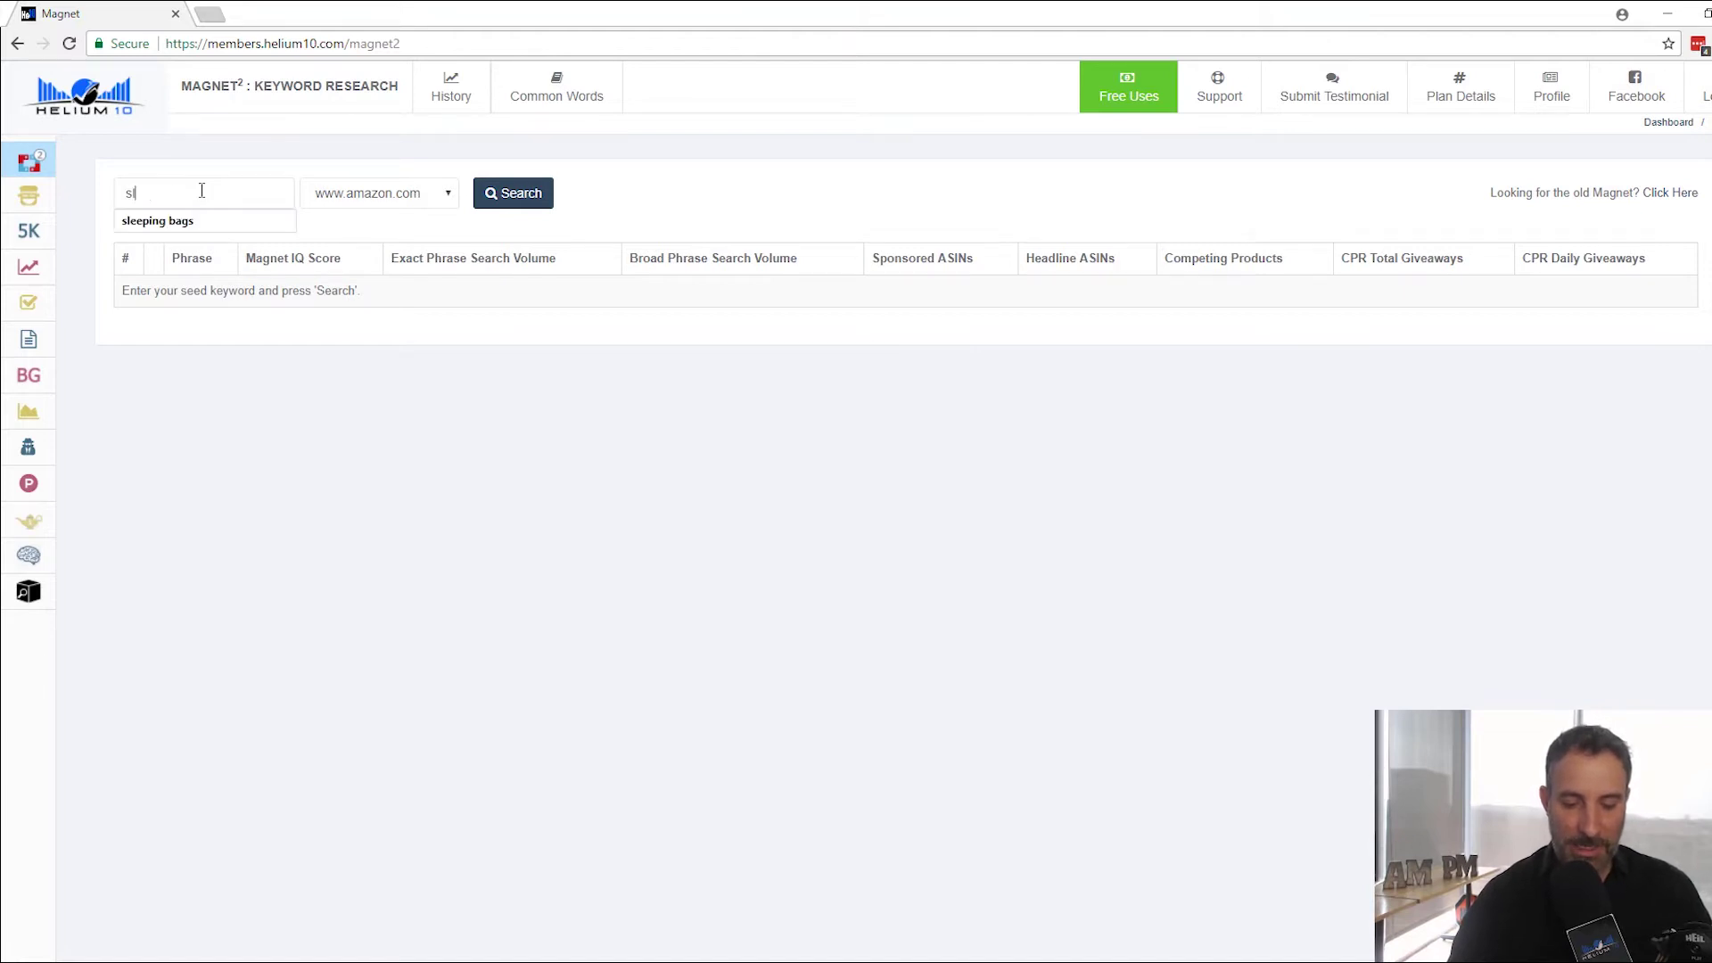
pyautogui.write('eeping bags')
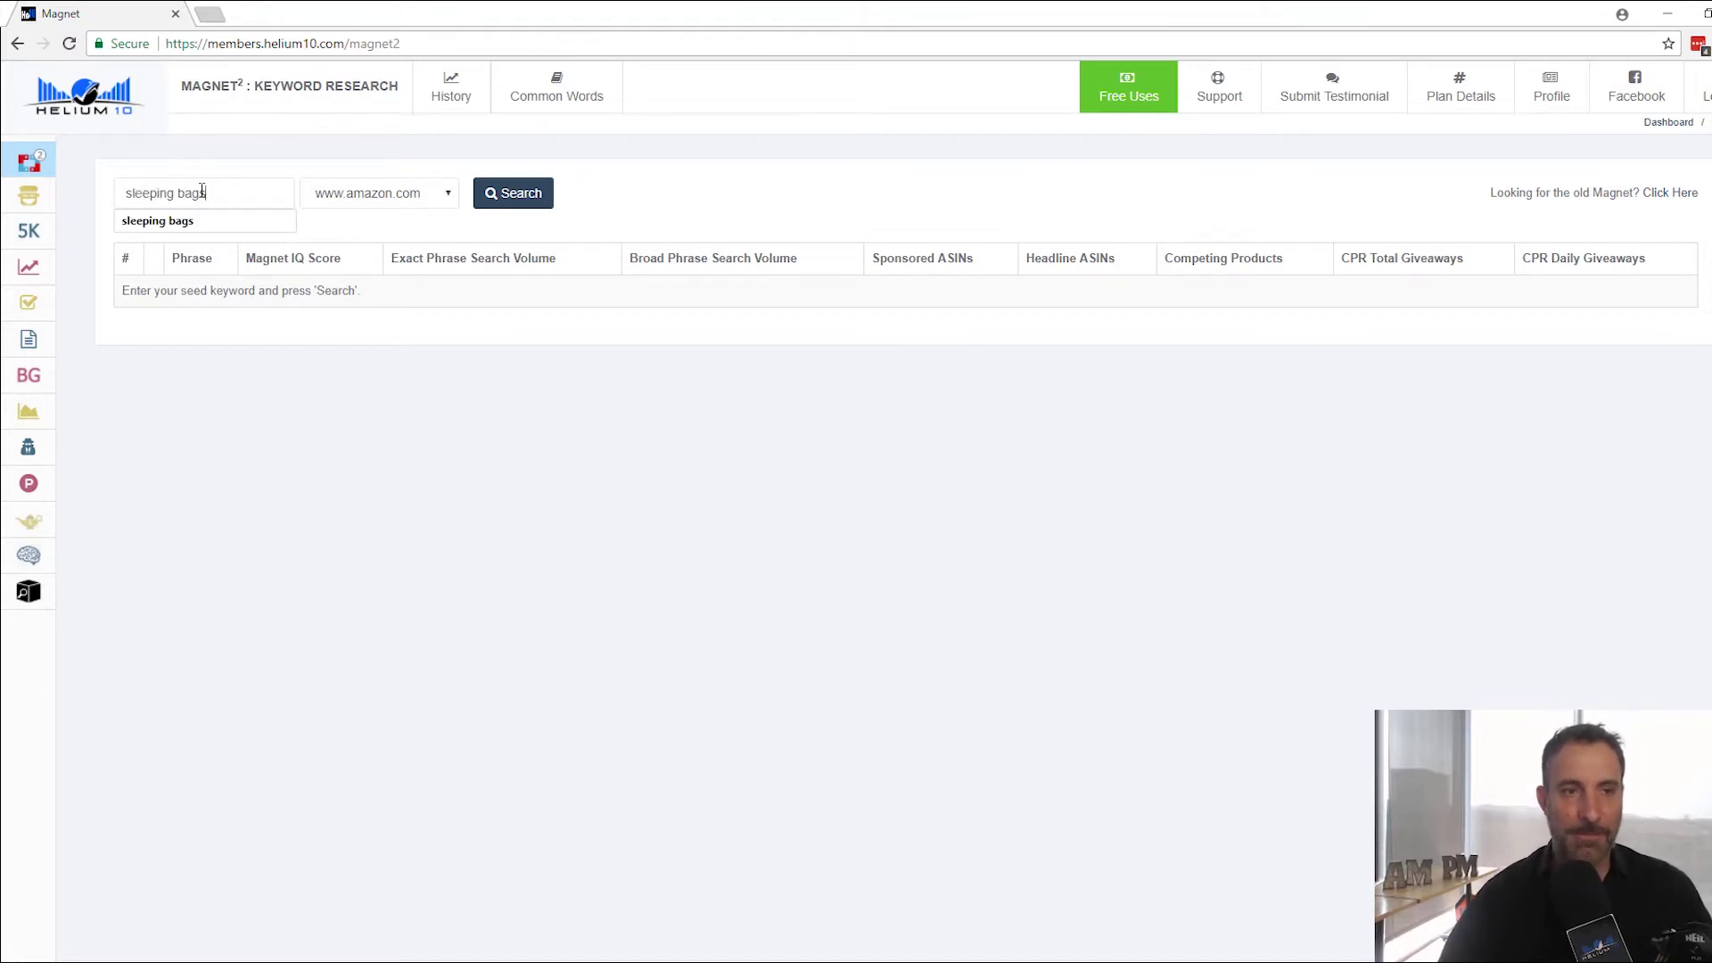
pyautogui.click(505, 192)
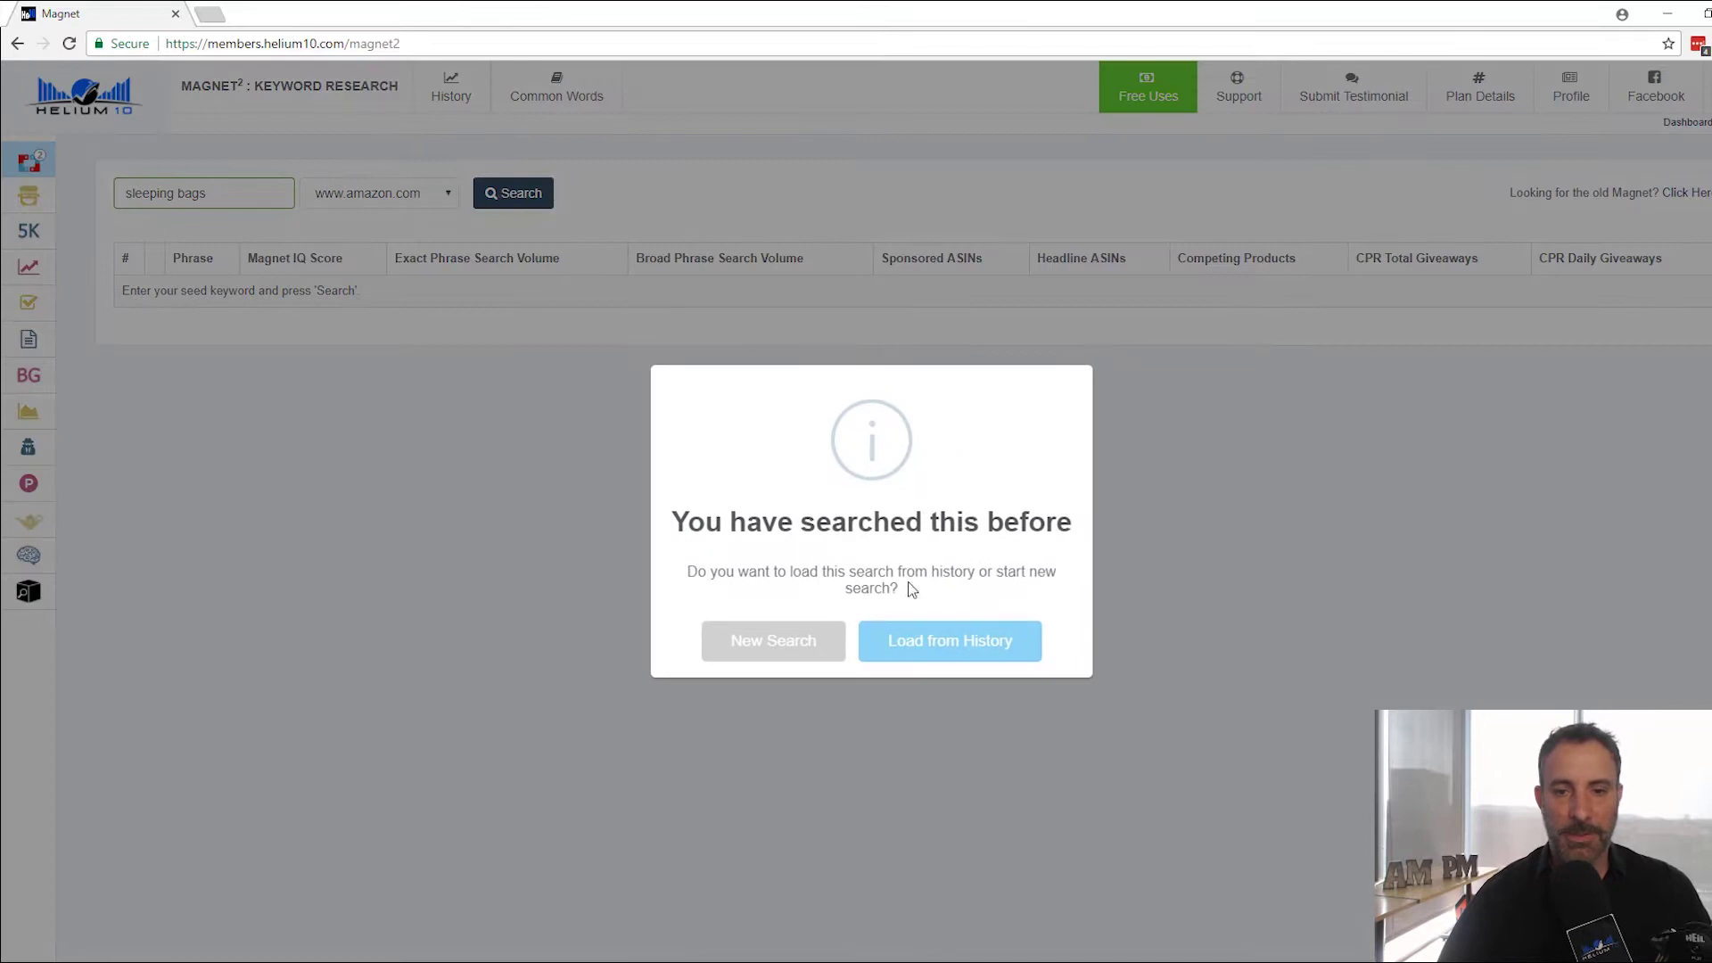
pyautogui.click(812, 658)
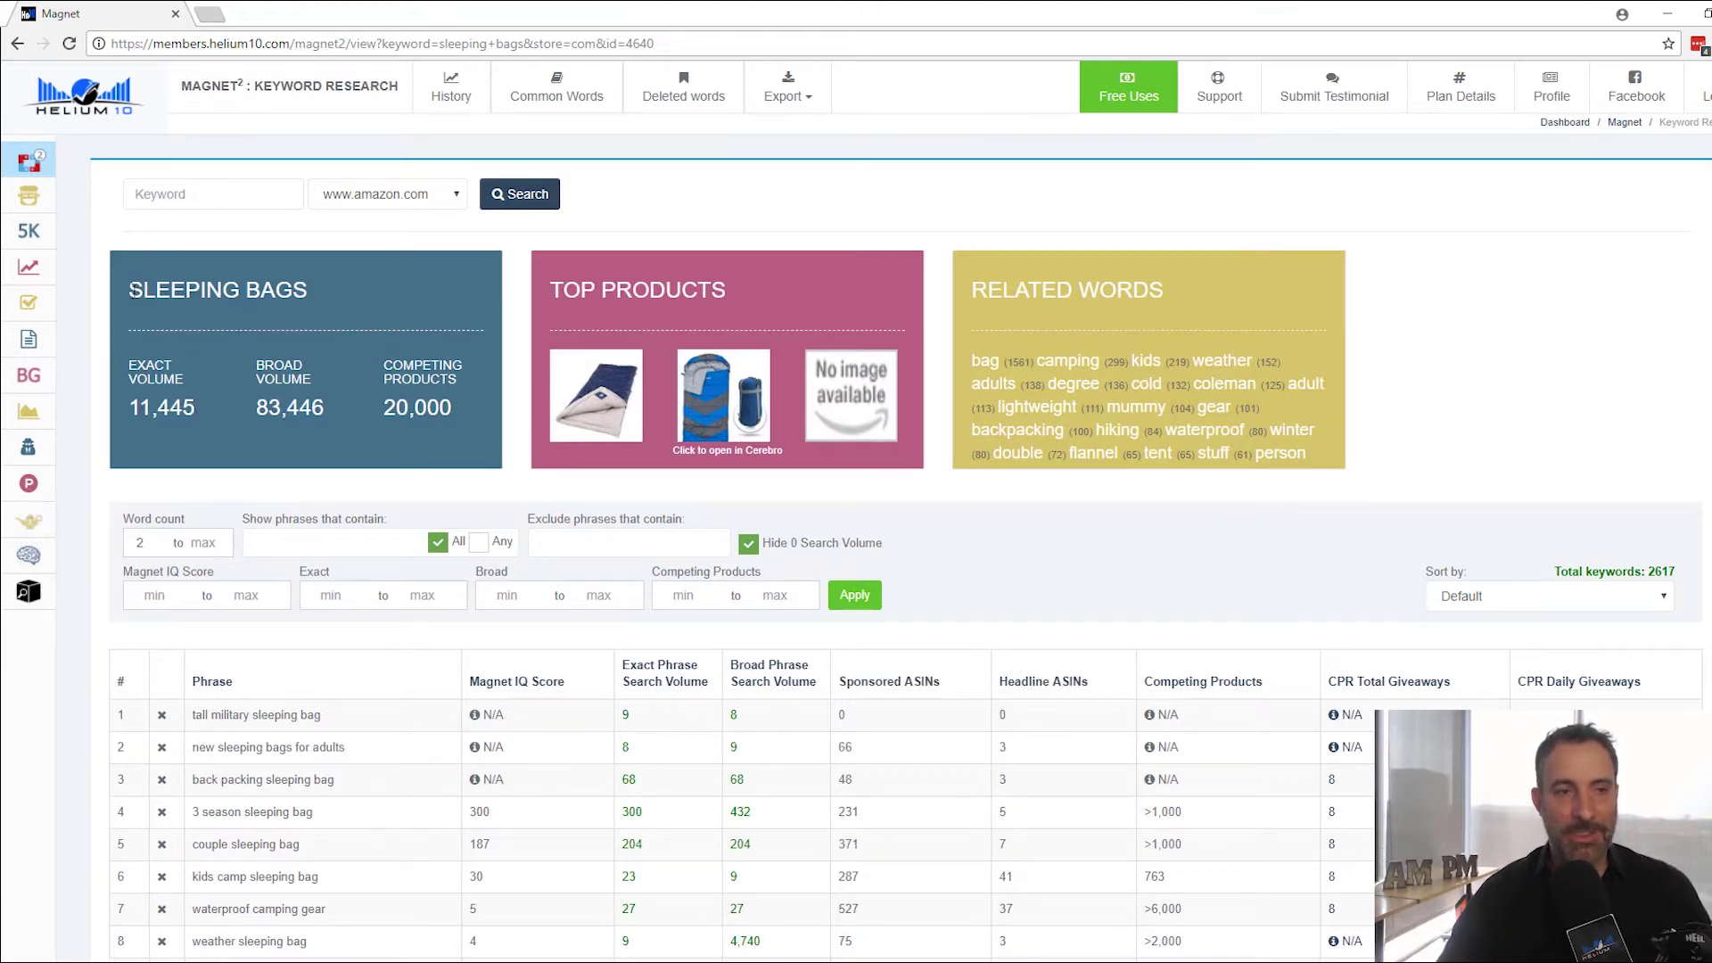
pyautogui.moveTo(297, 281); pyautogui.dragTo(314, 286)
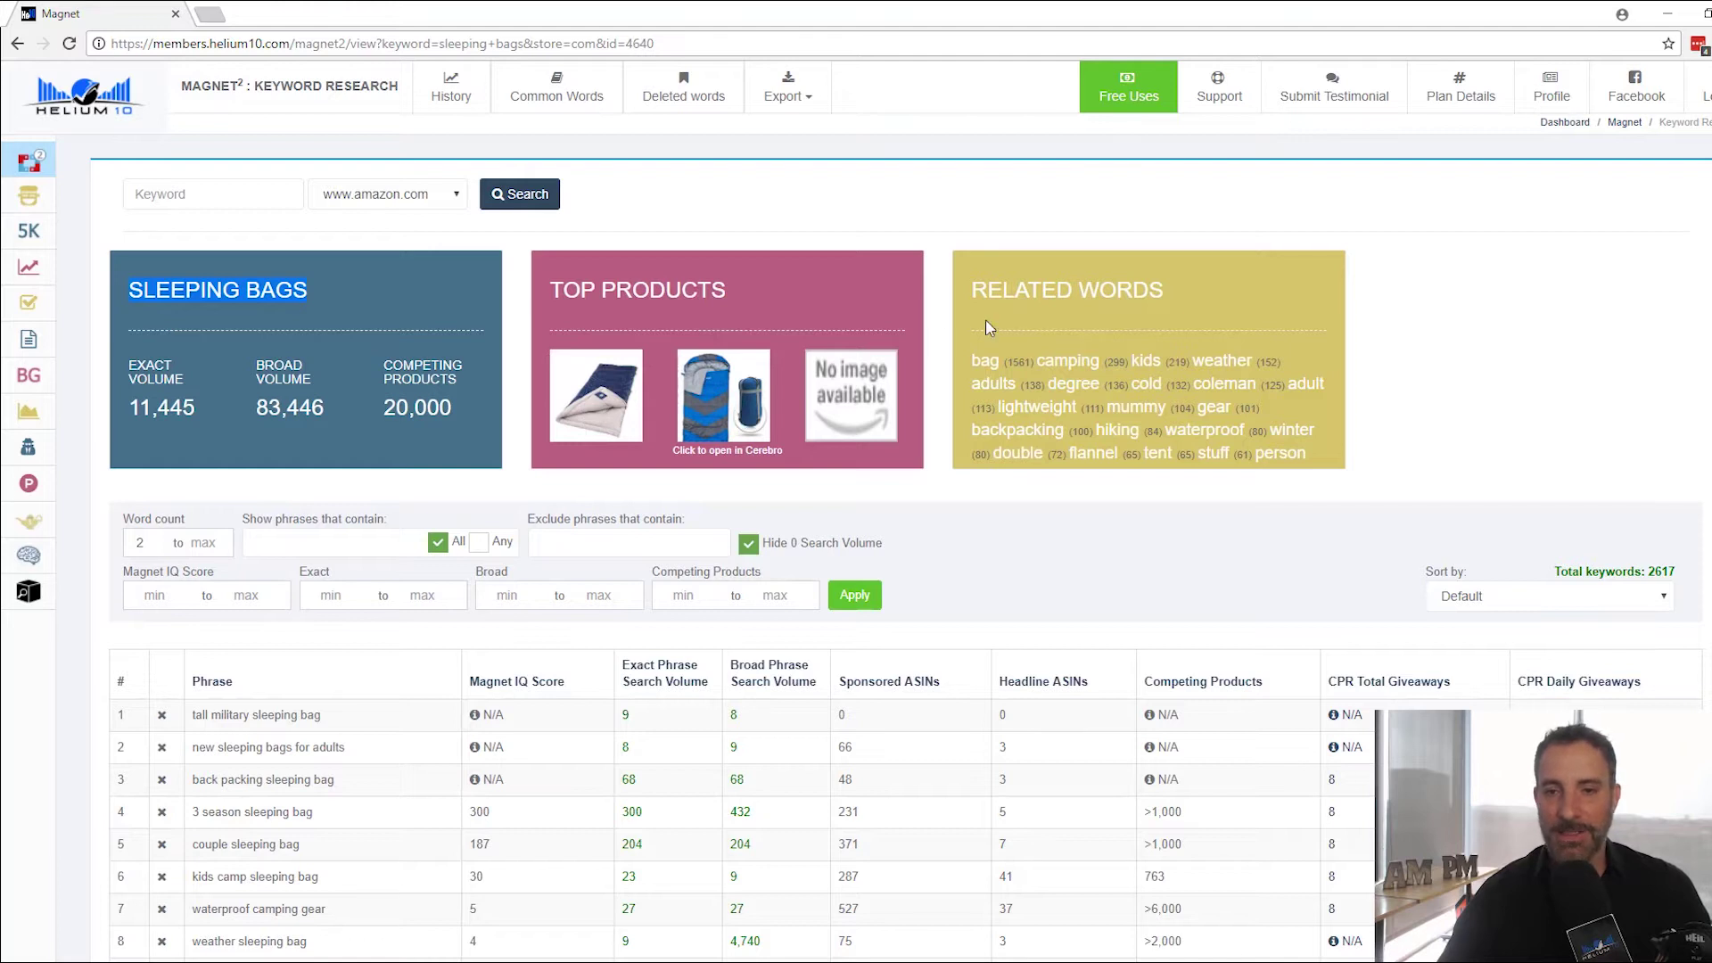
pyautogui.scroll(-3, 505, 668)
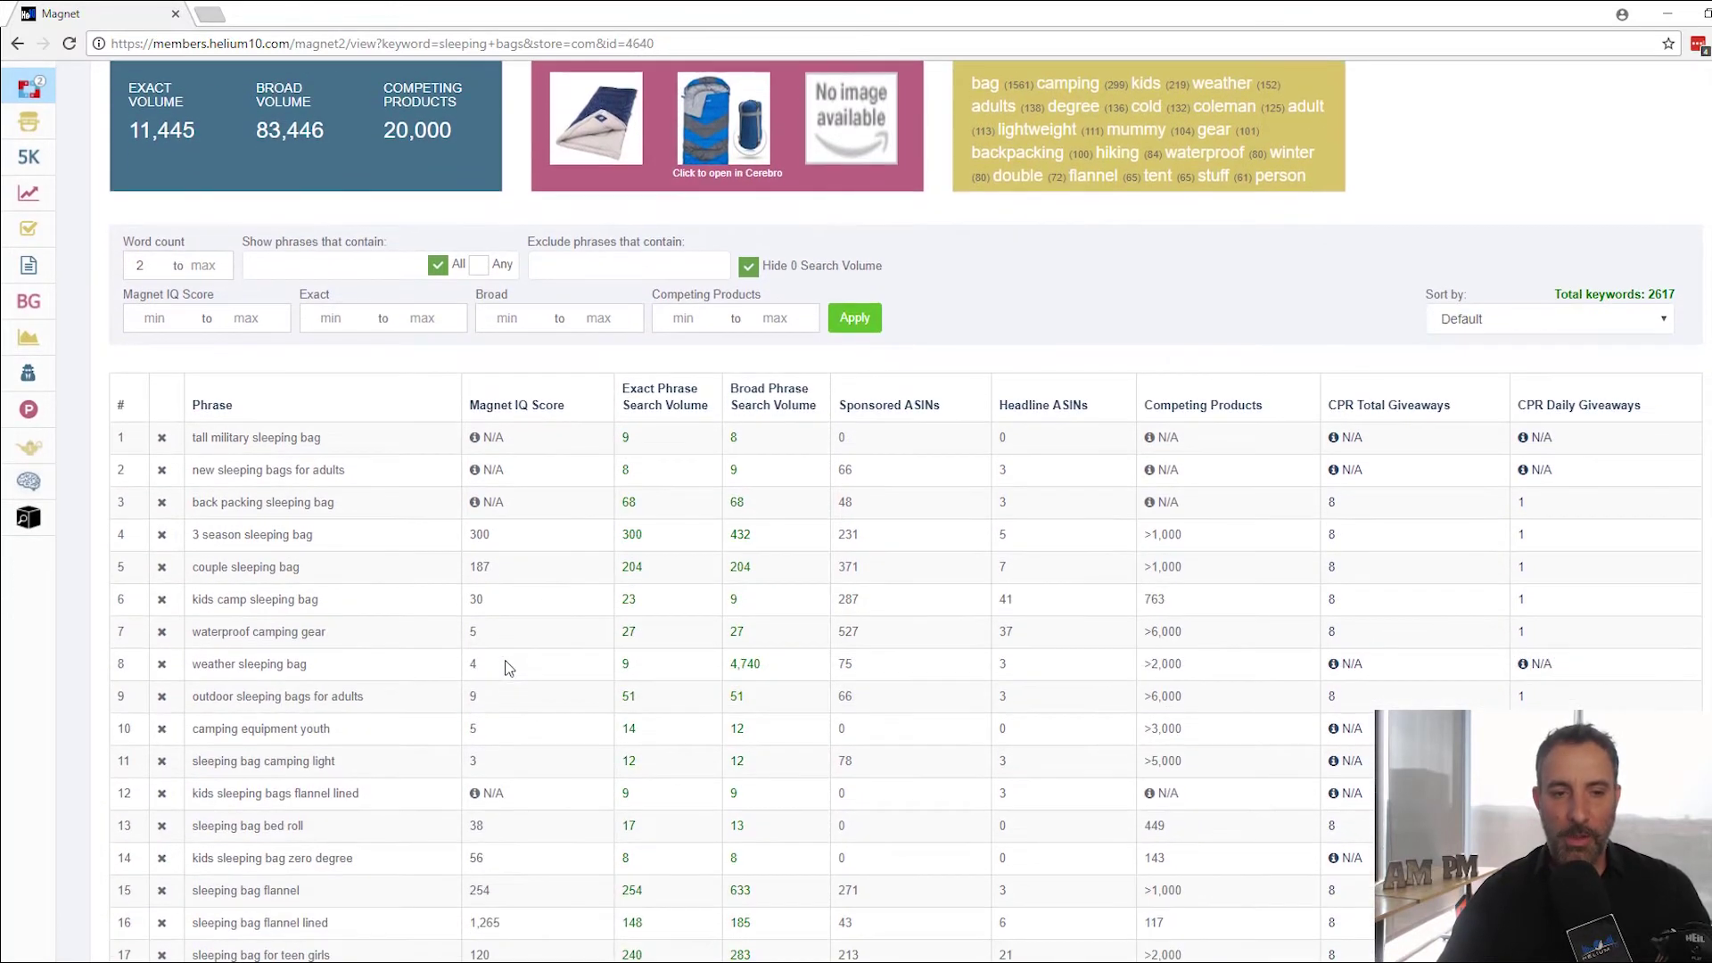
pyautogui.scroll(2, 505, 667)
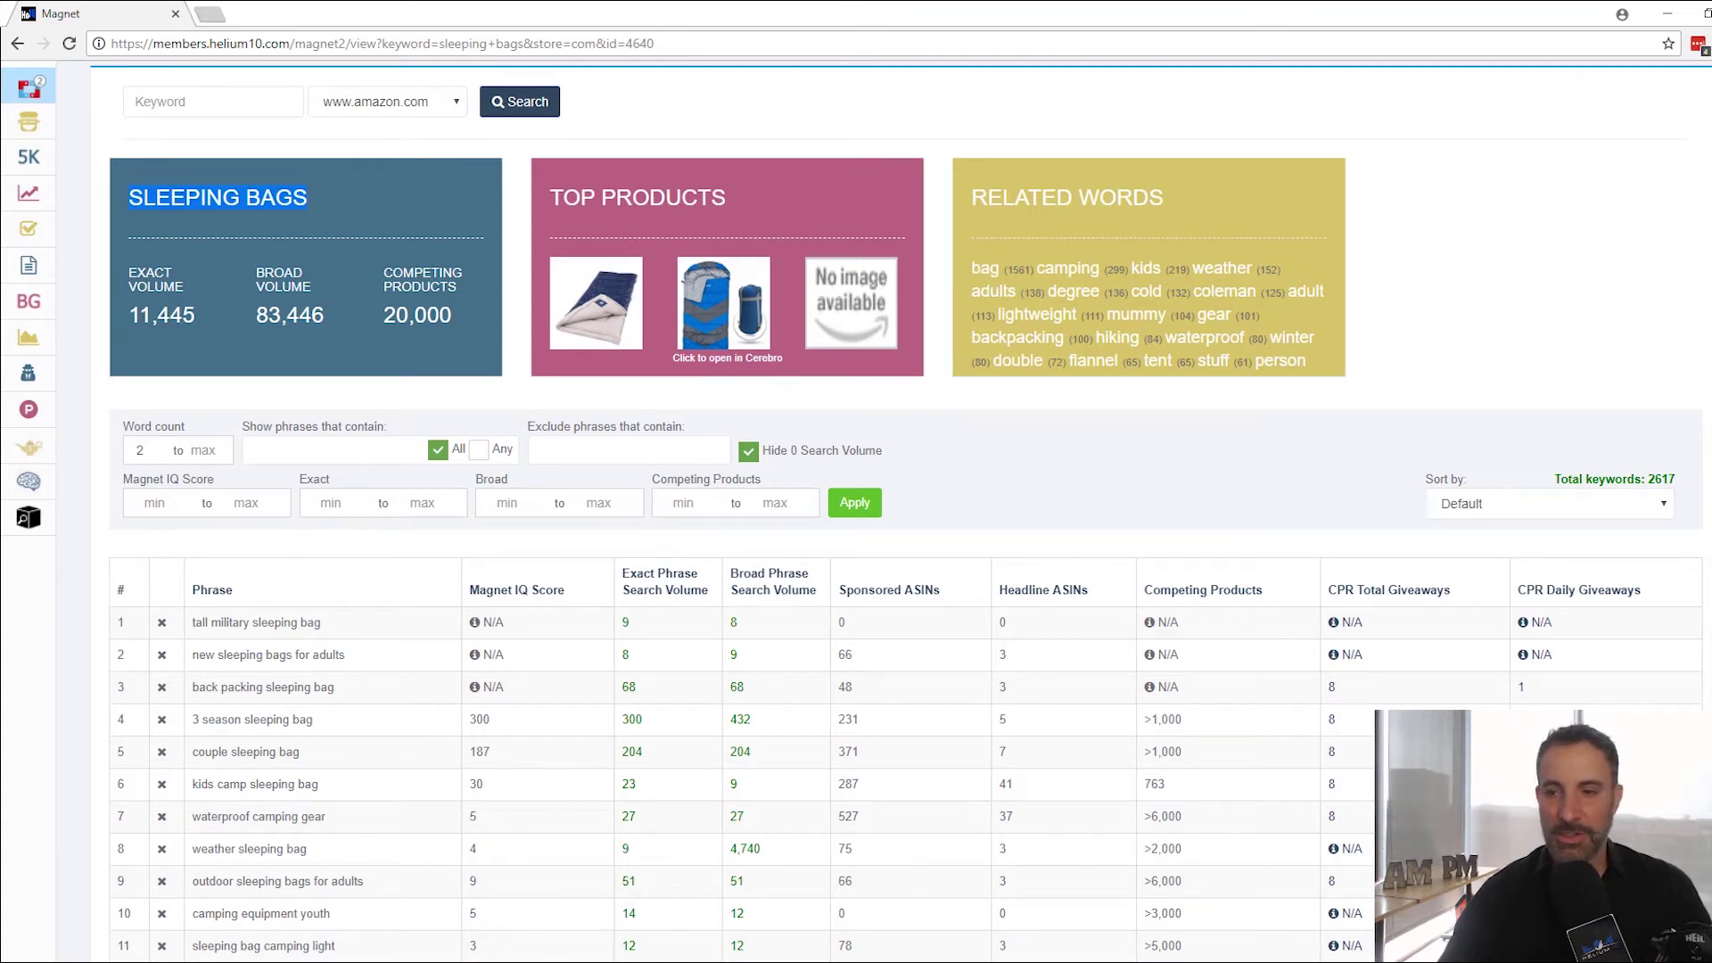
pyautogui.moveTo(1680, 480); pyautogui.dragTo(1651, 474)
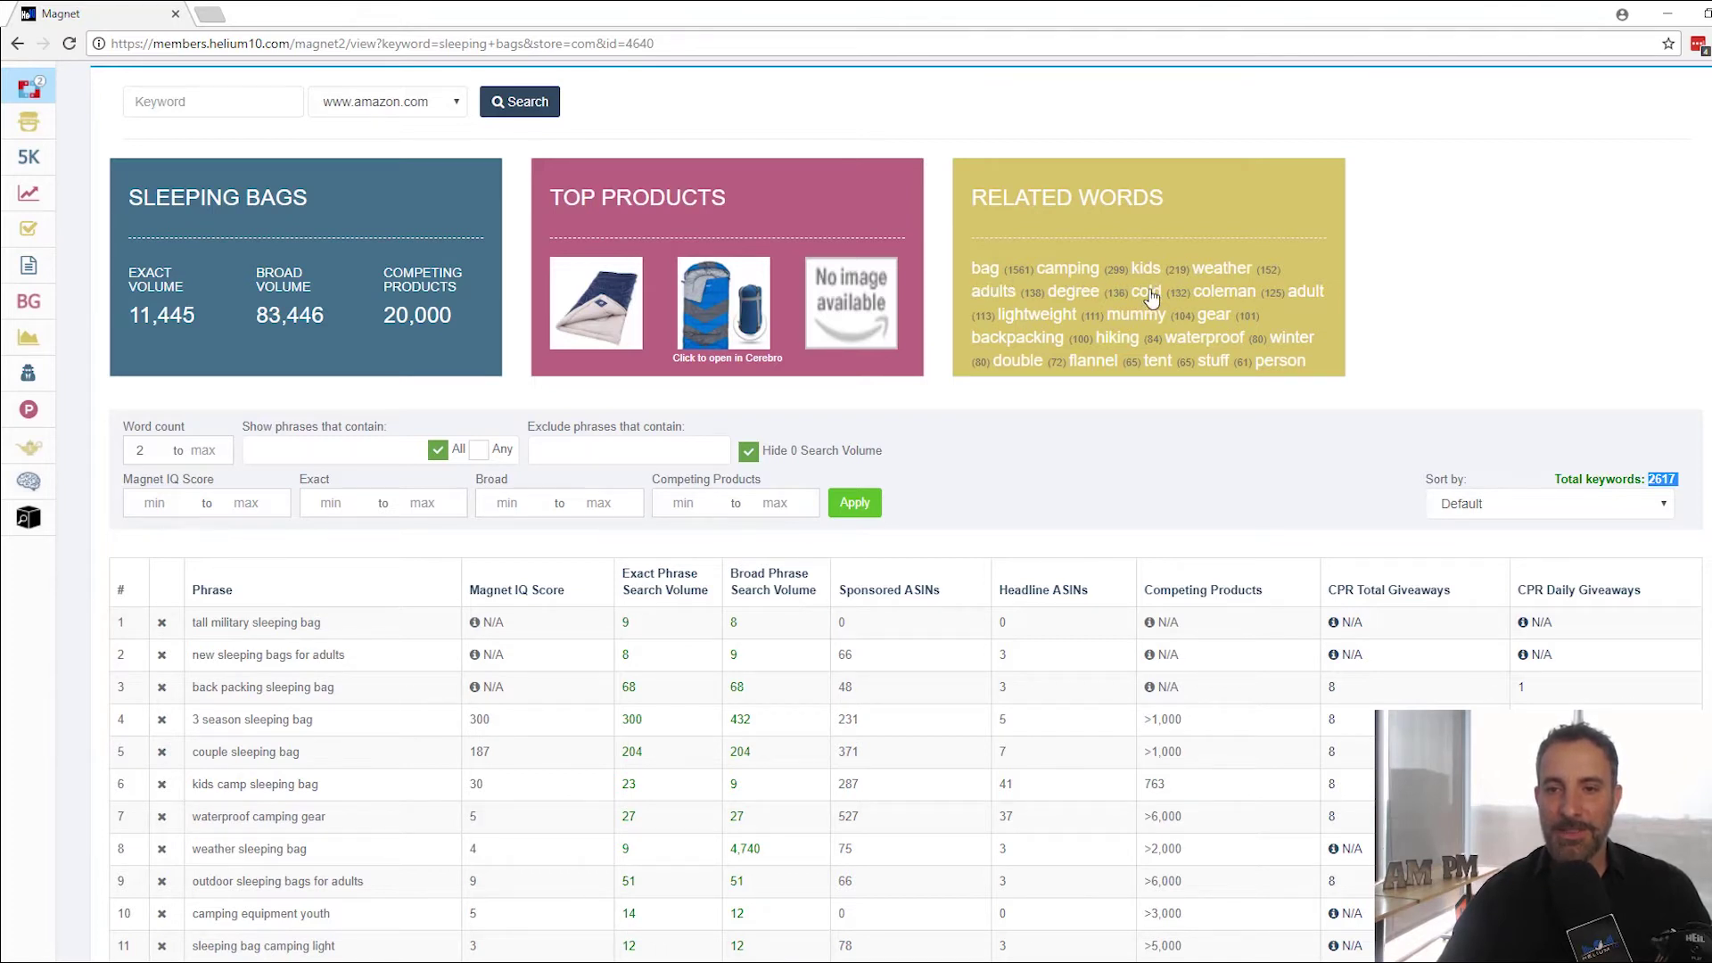
pyautogui.click(1420, 359)
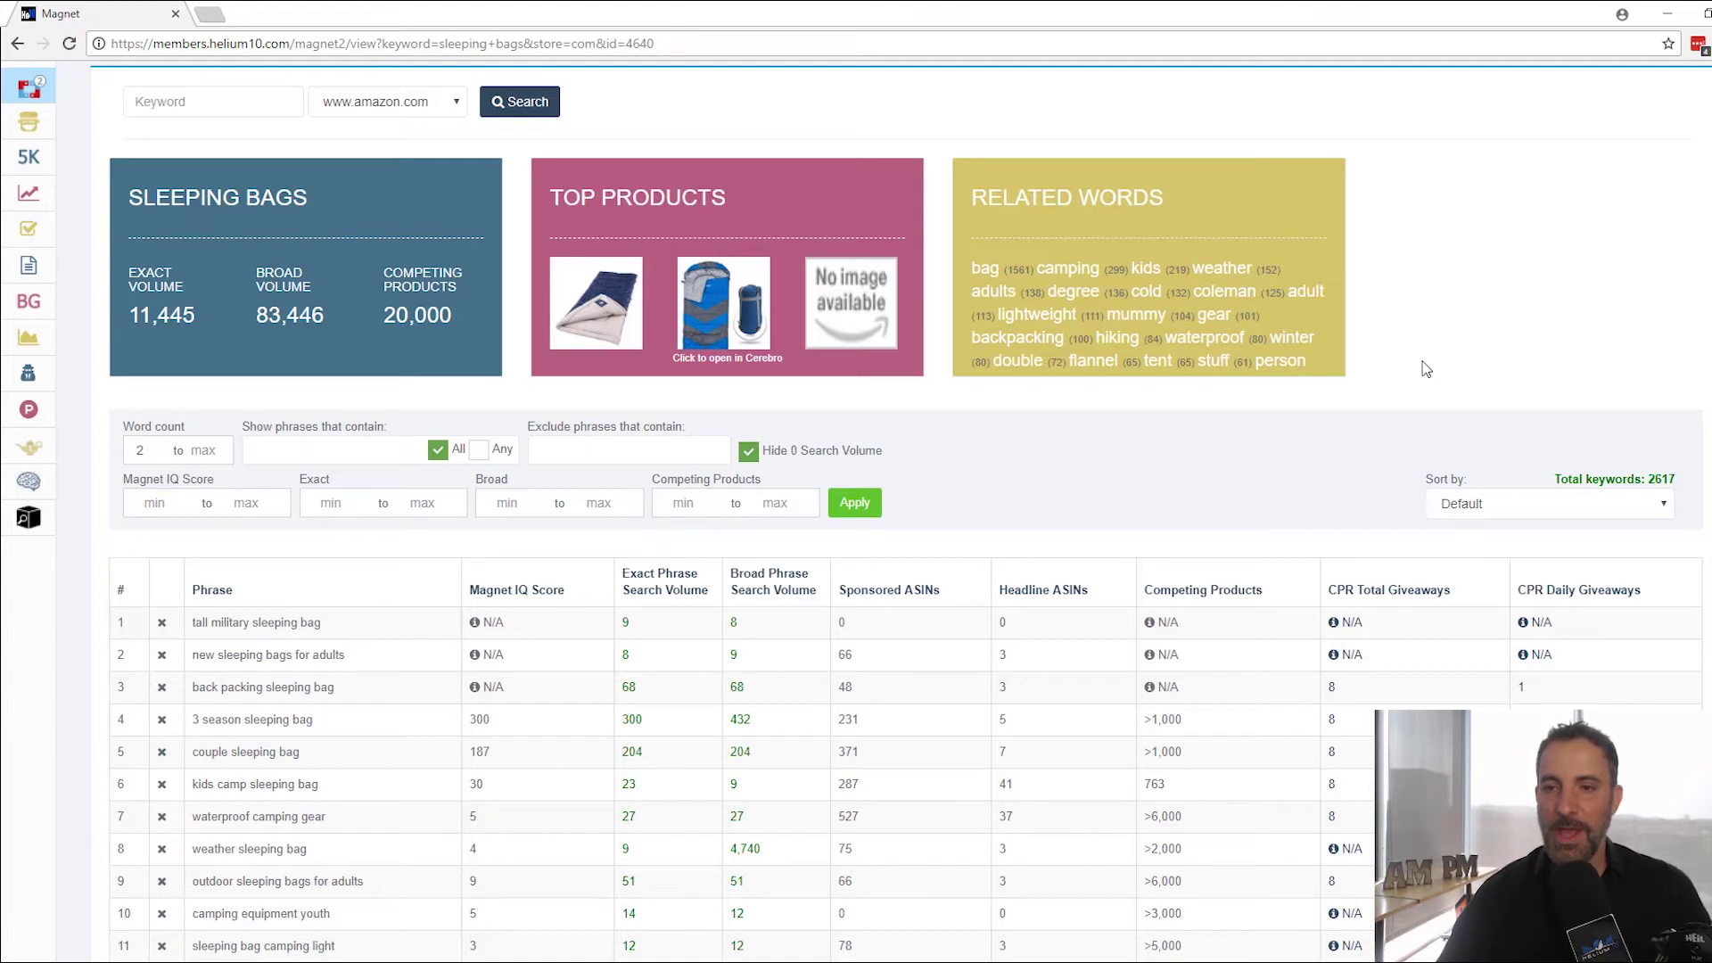
pyautogui.click(1145, 269)
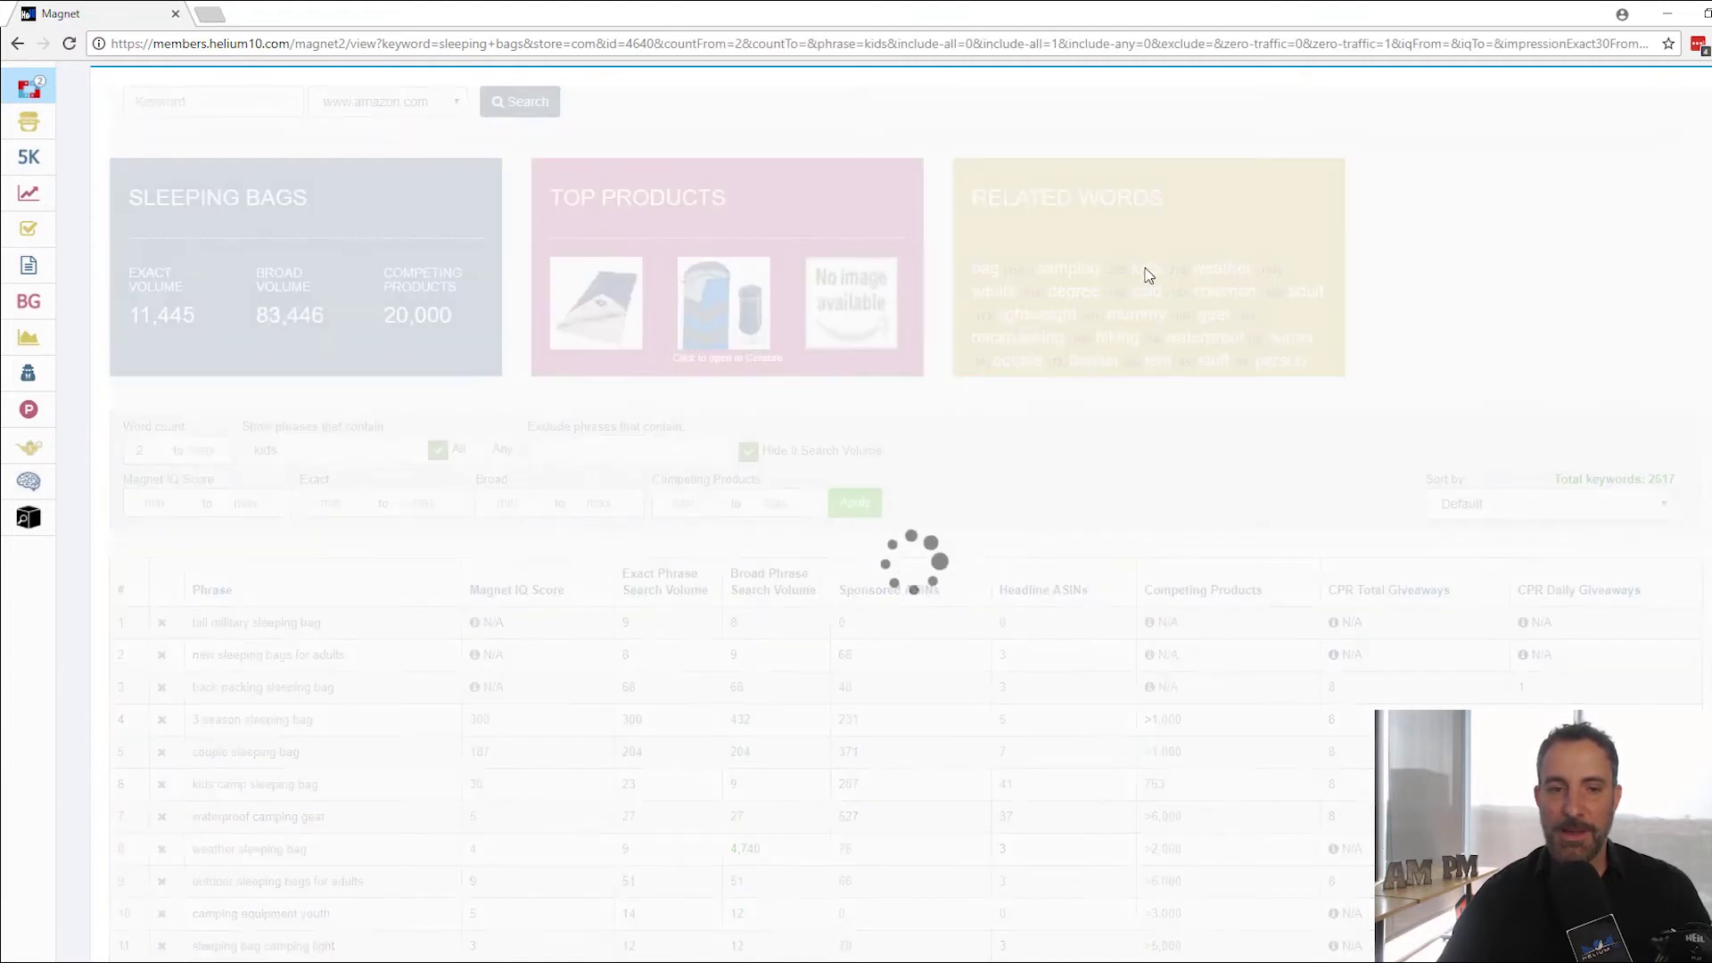
pyautogui.scroll(-2, 311, 507)
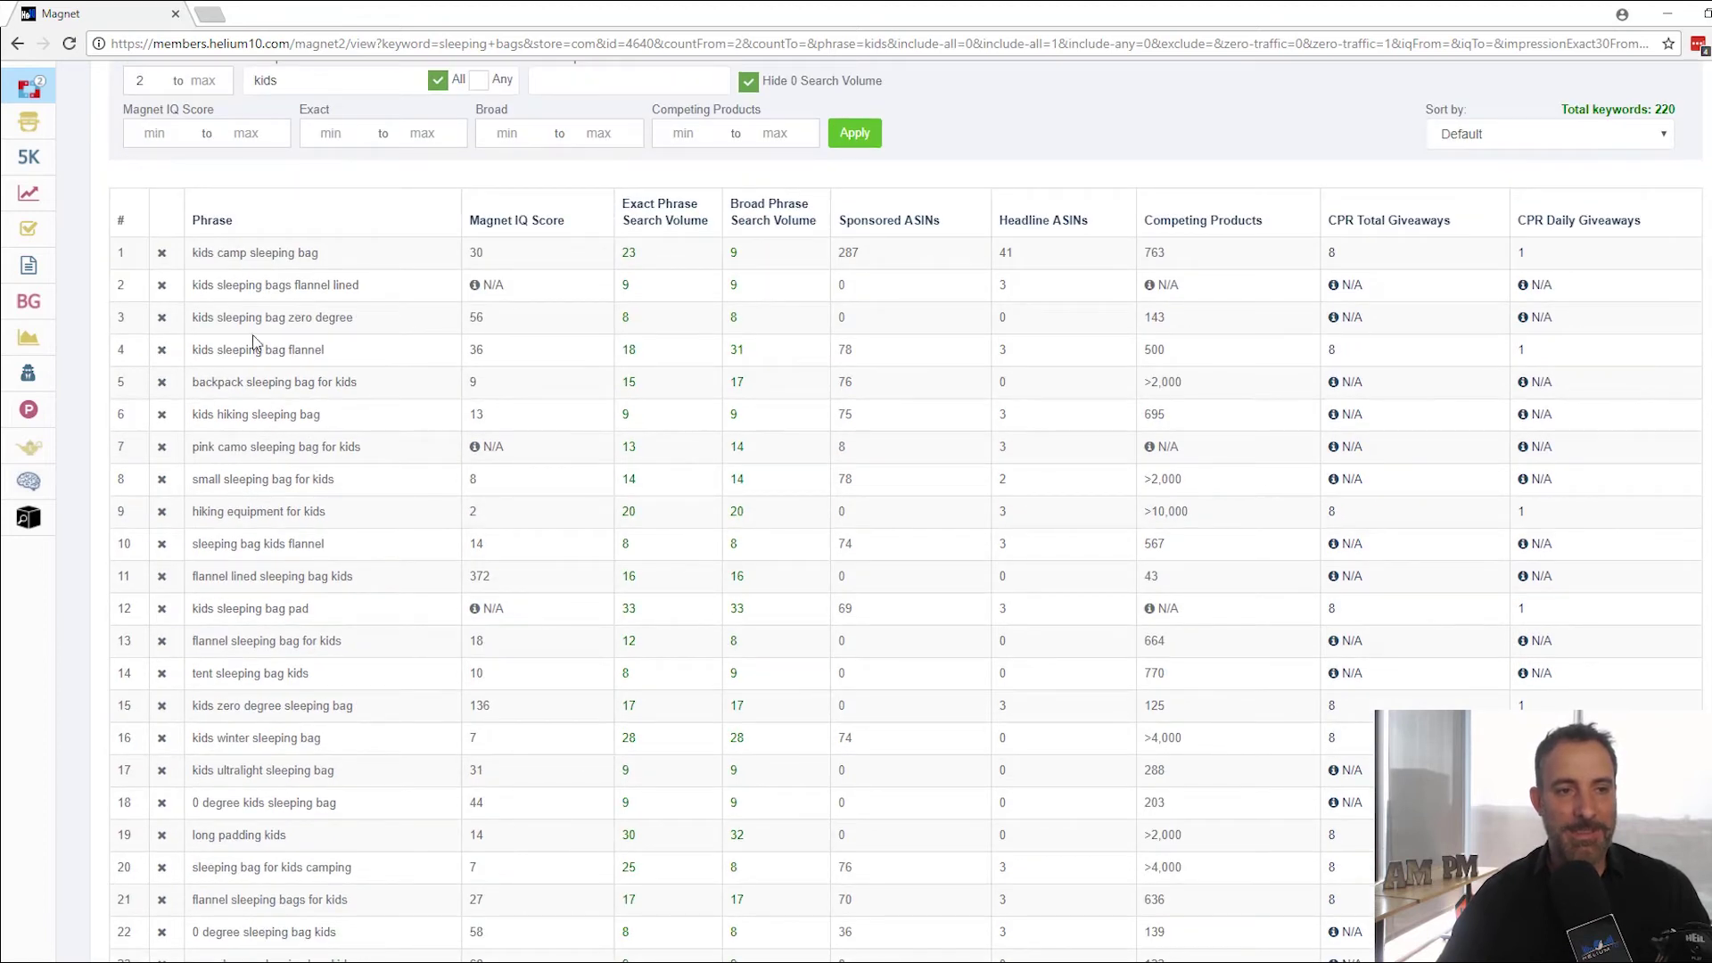
pyautogui.scroll(4, 344, 760)
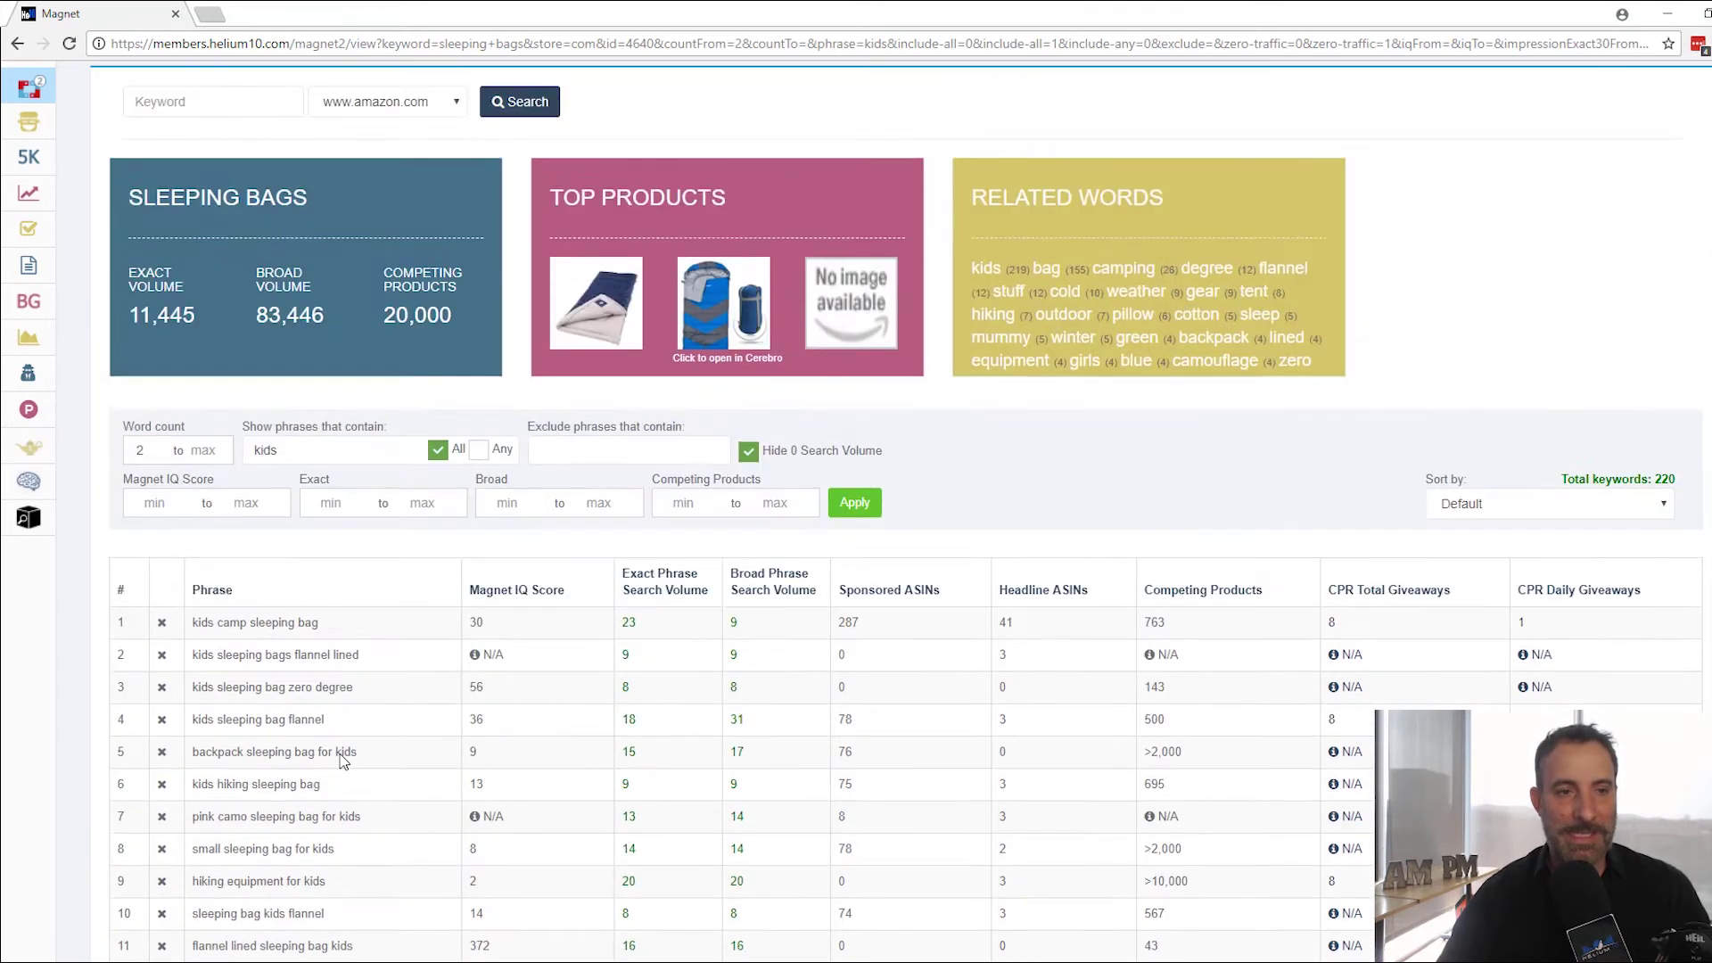
pyautogui.scroll(1, 342, 761)
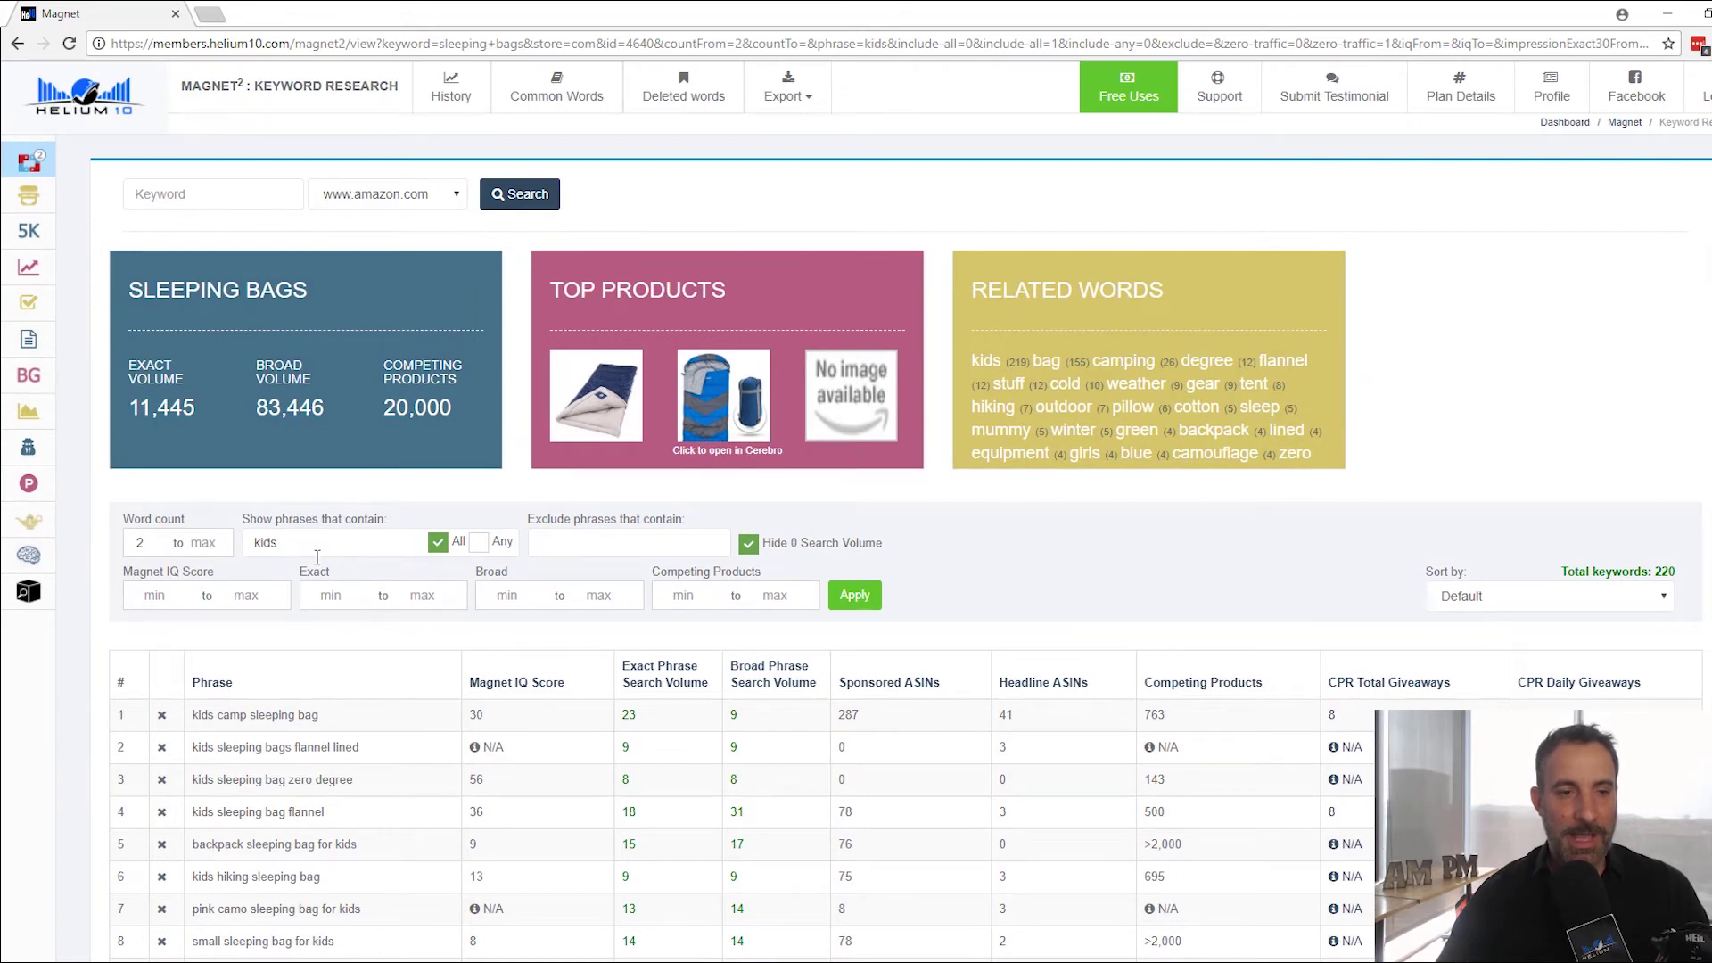
pyautogui.moveTo(303, 546); pyautogui.dragTo(239, 539)
pyautogui.press('BackSpace')
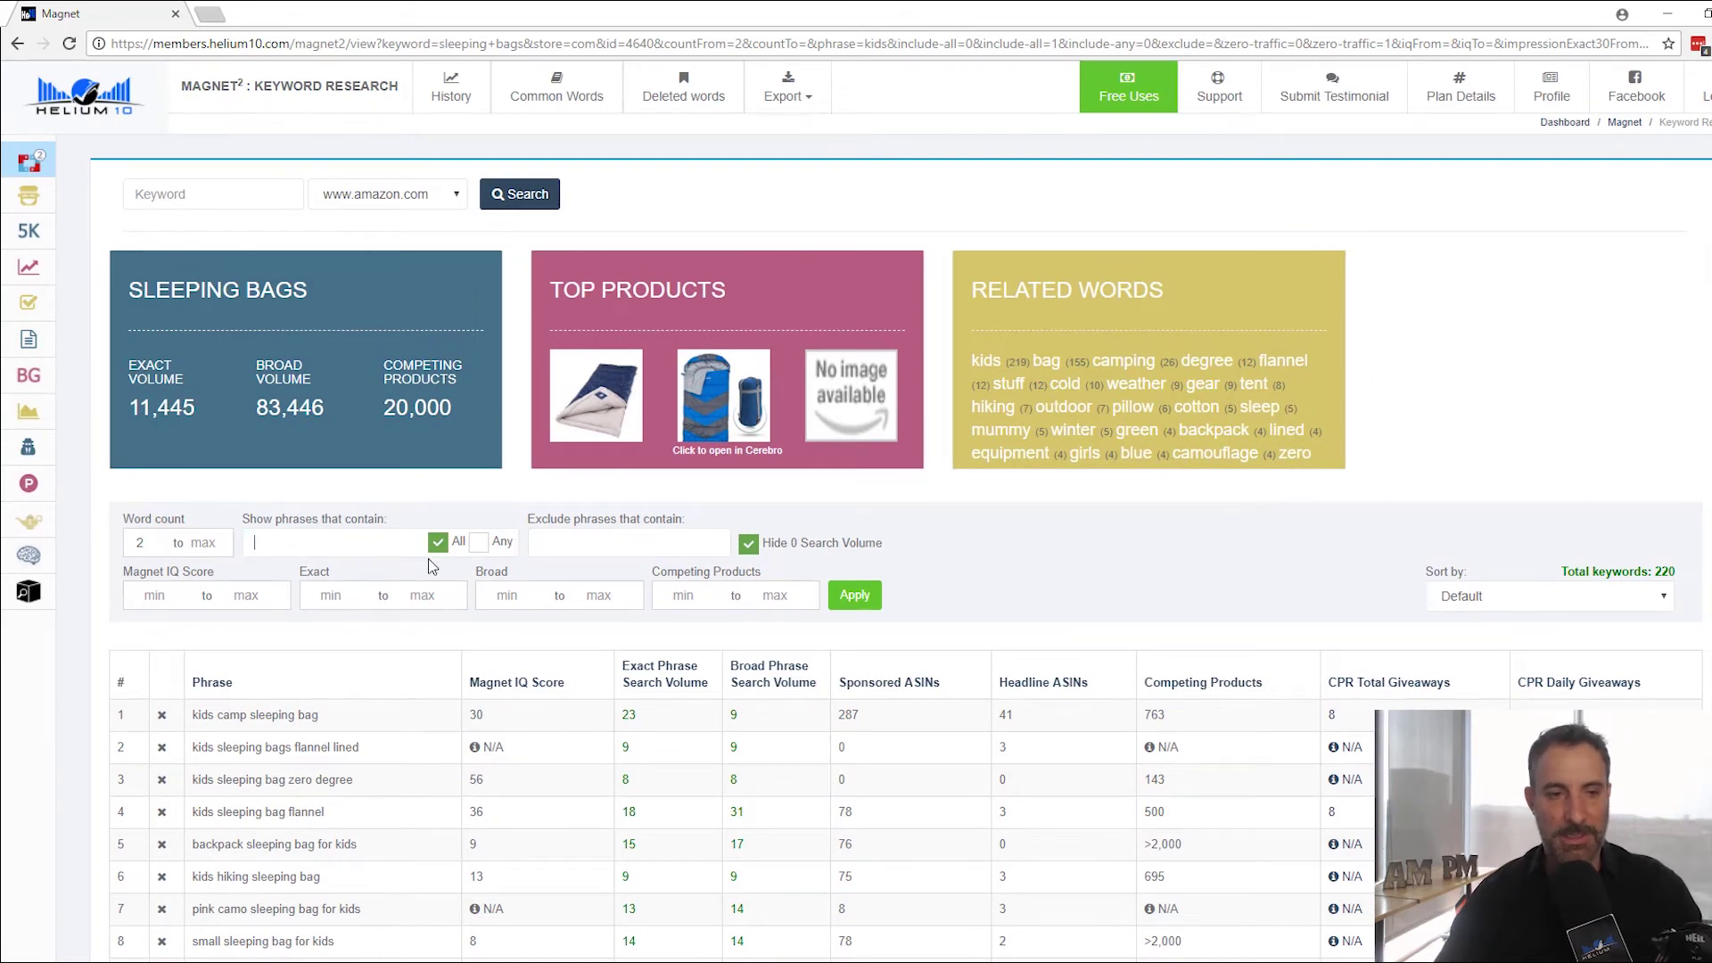
pyautogui.click(831, 595)
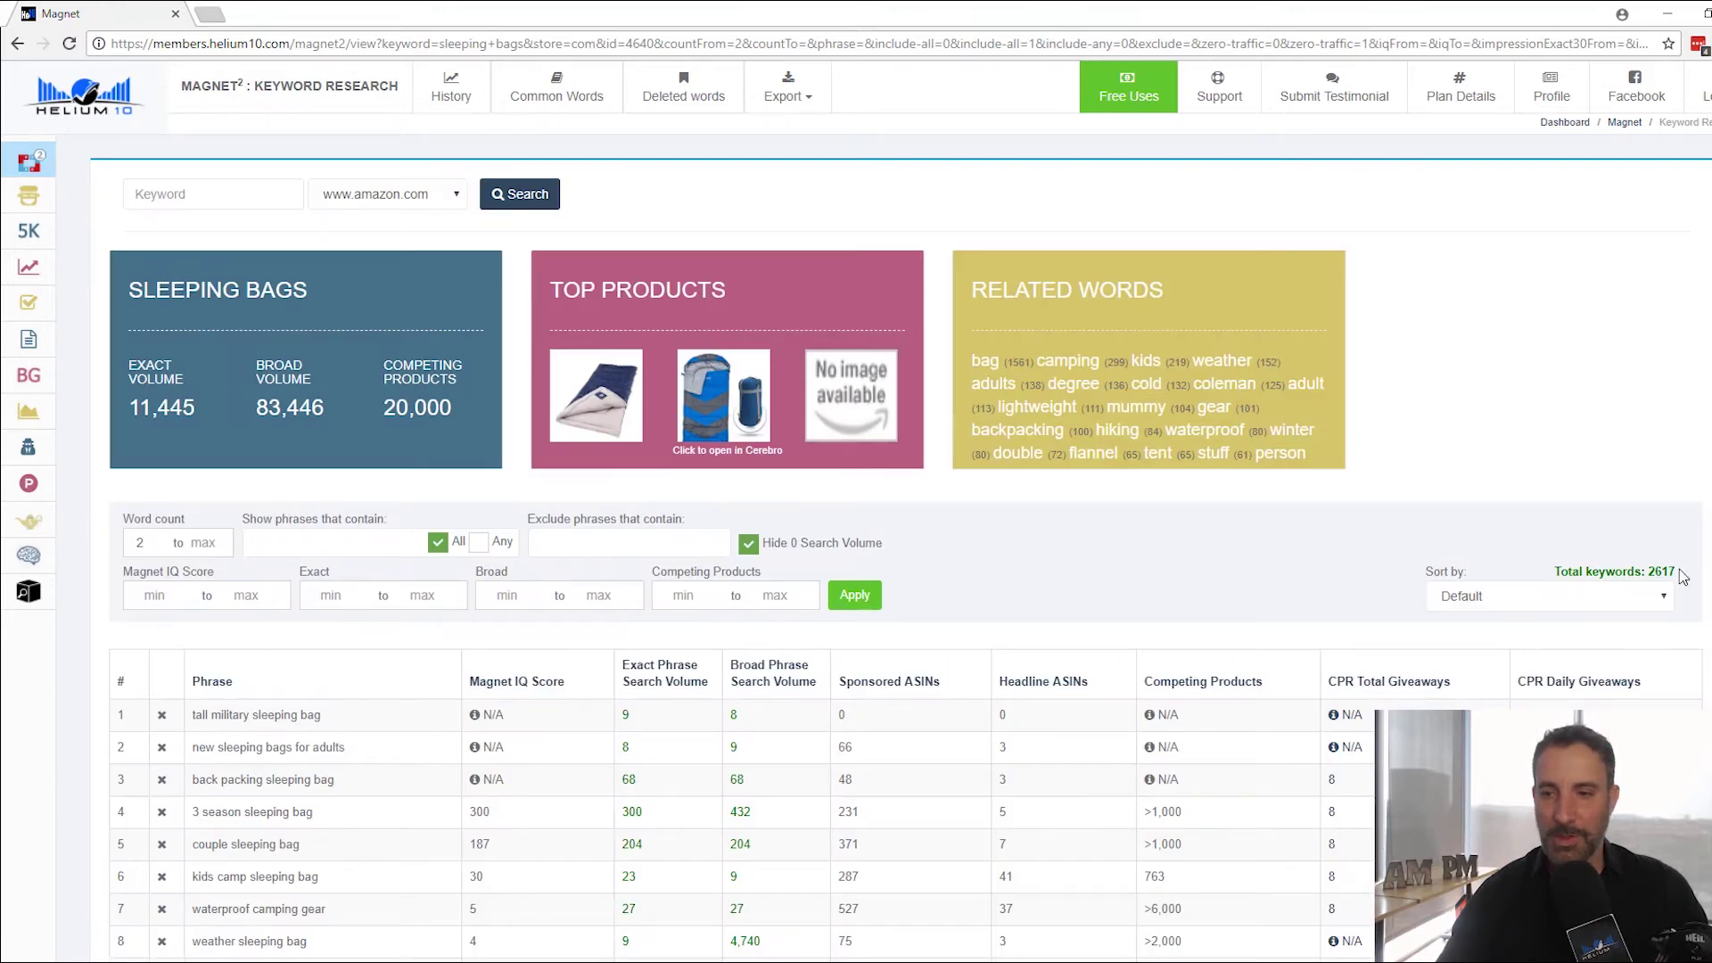
pyautogui.moveTo(1682, 578); pyautogui.dragTo(1652, 575)
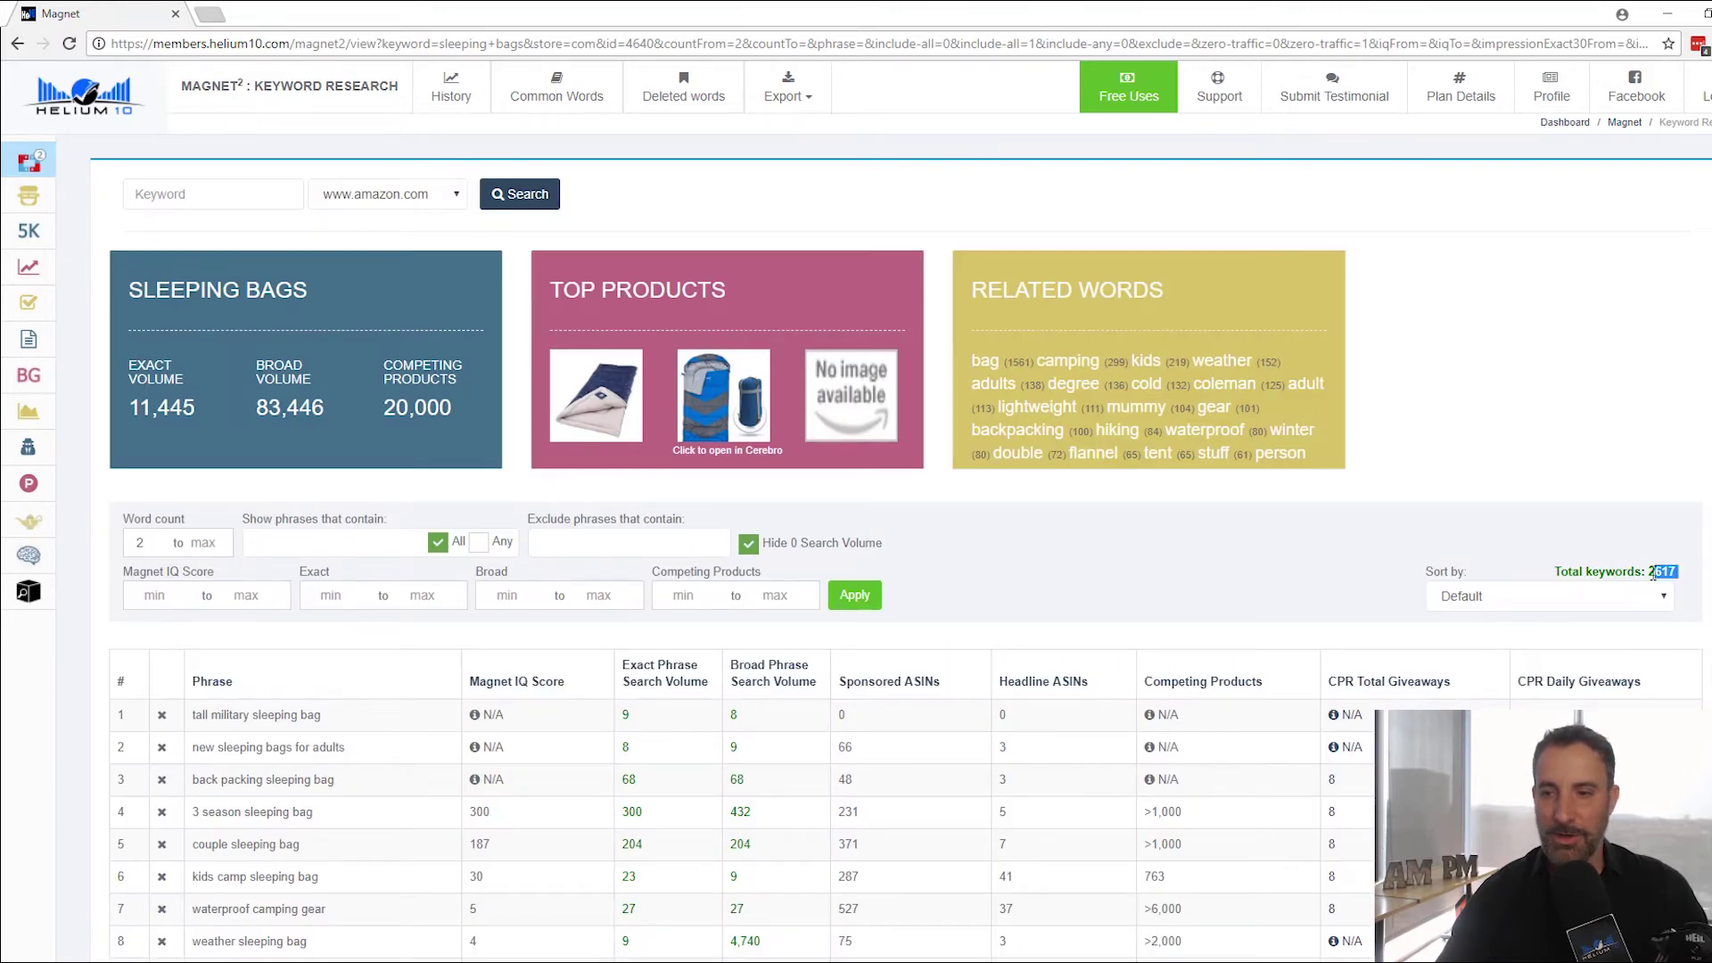
pyautogui.click(1296, 573)
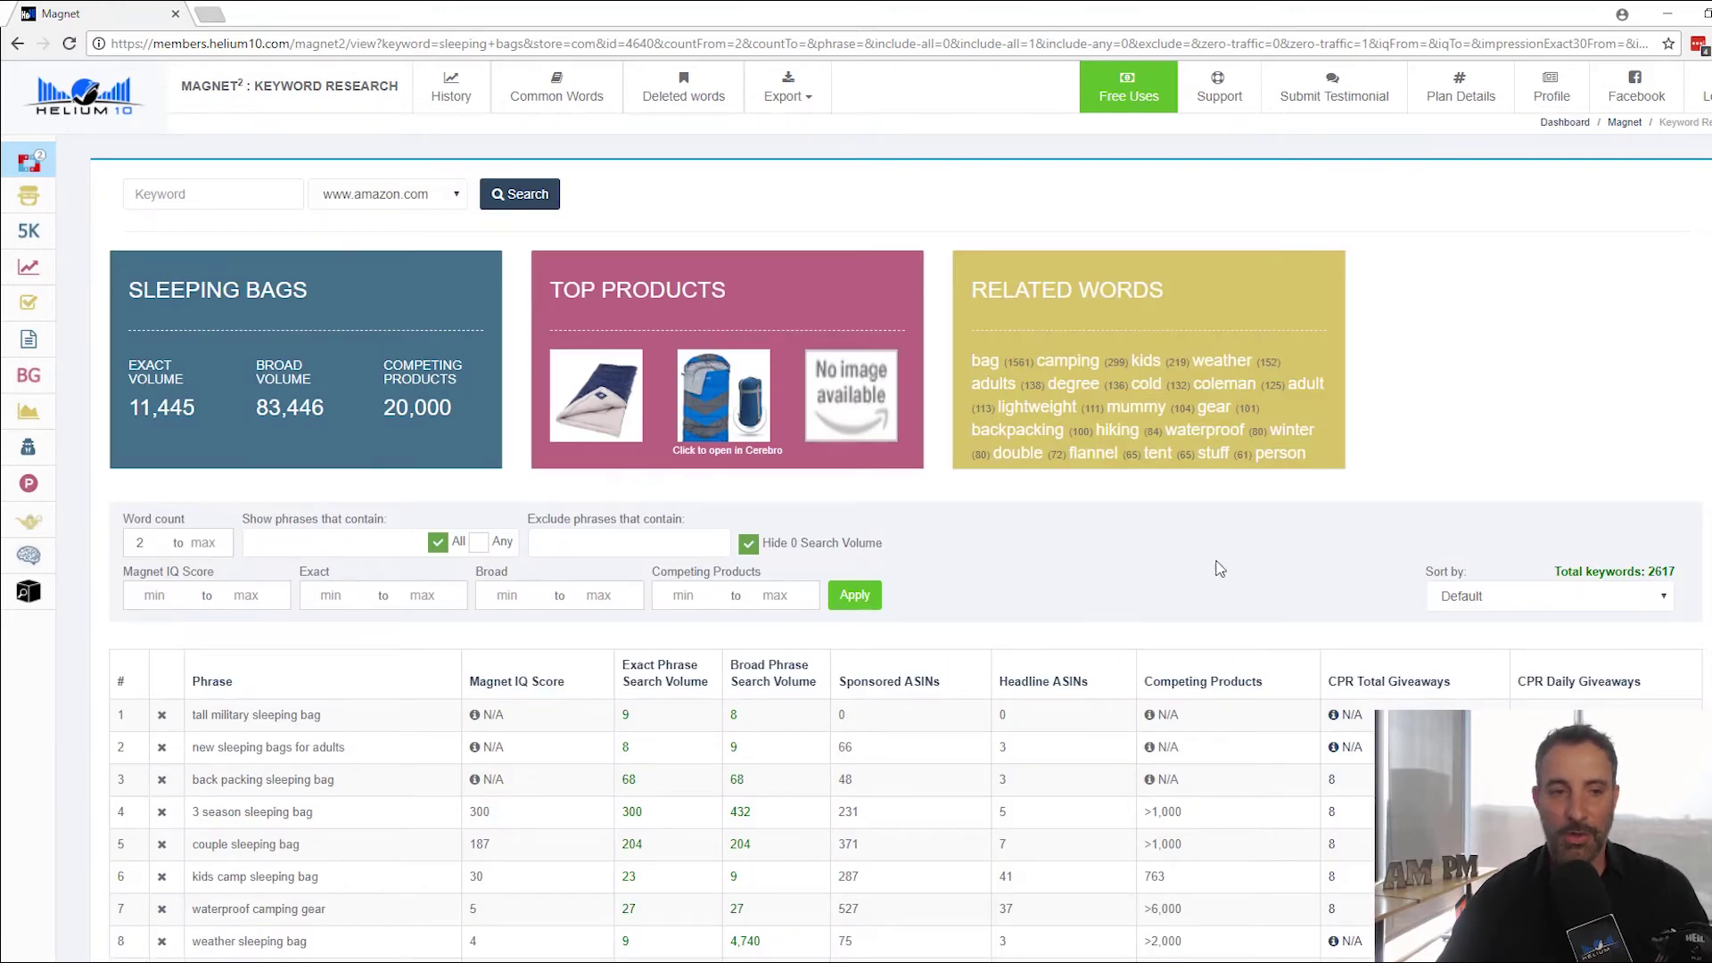
# - Filter the keywords to an exact search volume minimum of 1000 and scroll the 38 results
pyautogui.click(329, 597)
pyautogui.write('1000')
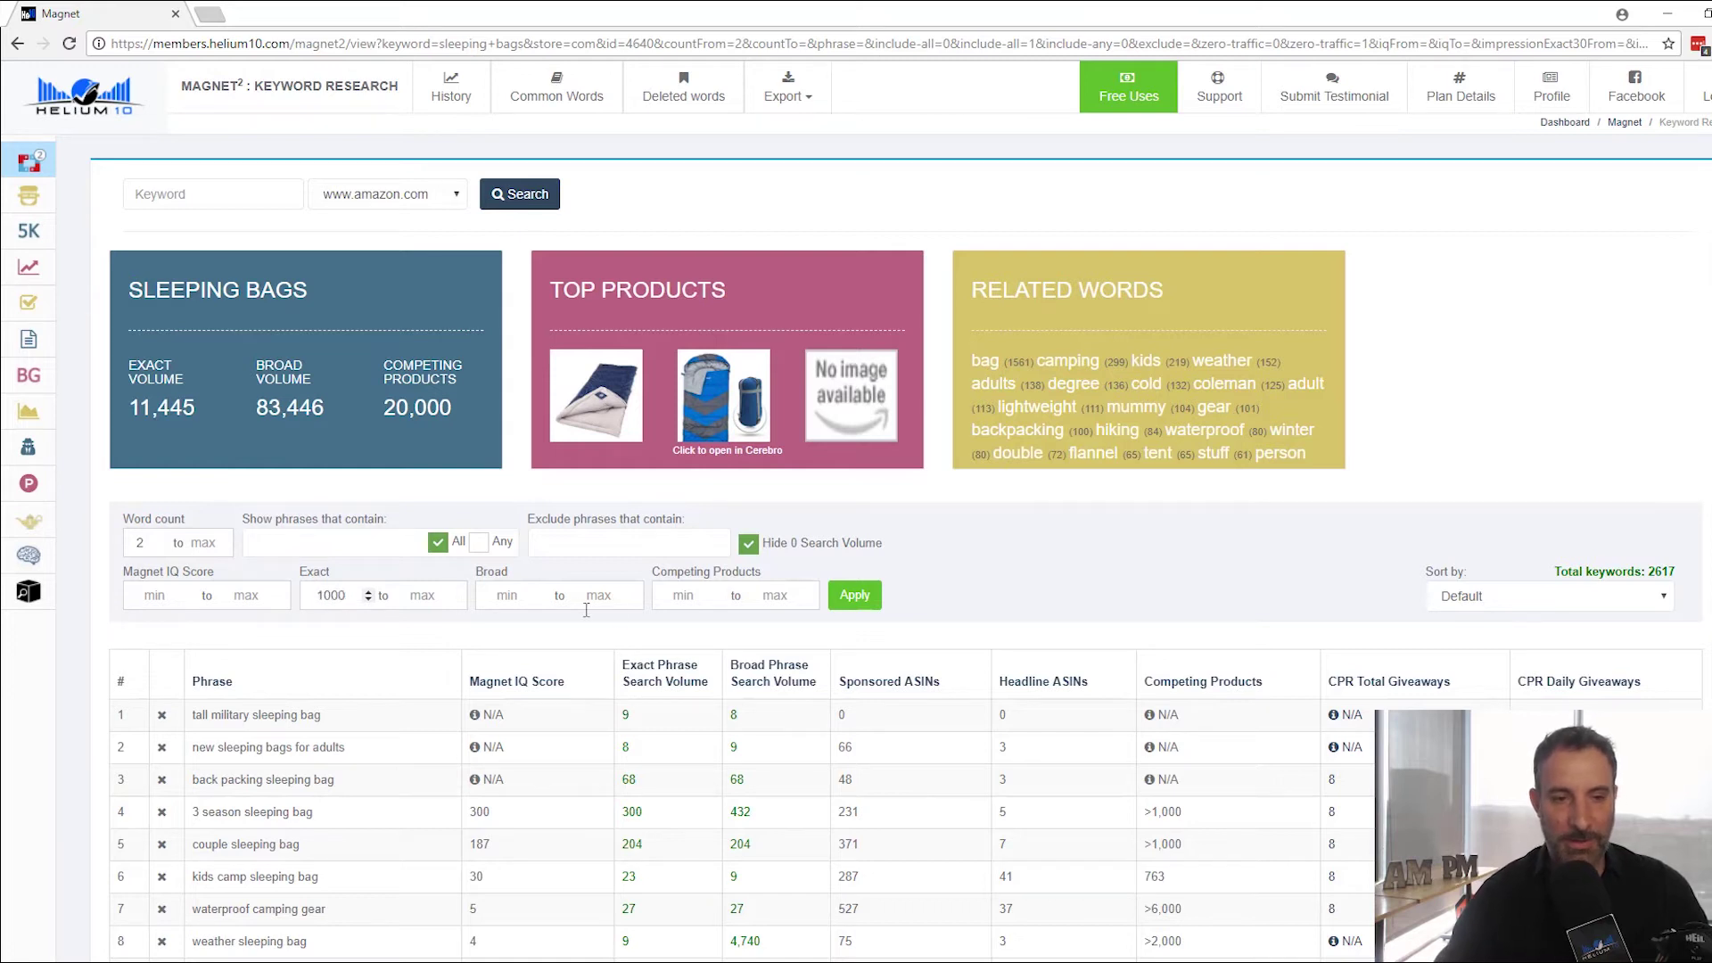
pyautogui.click(858, 596)
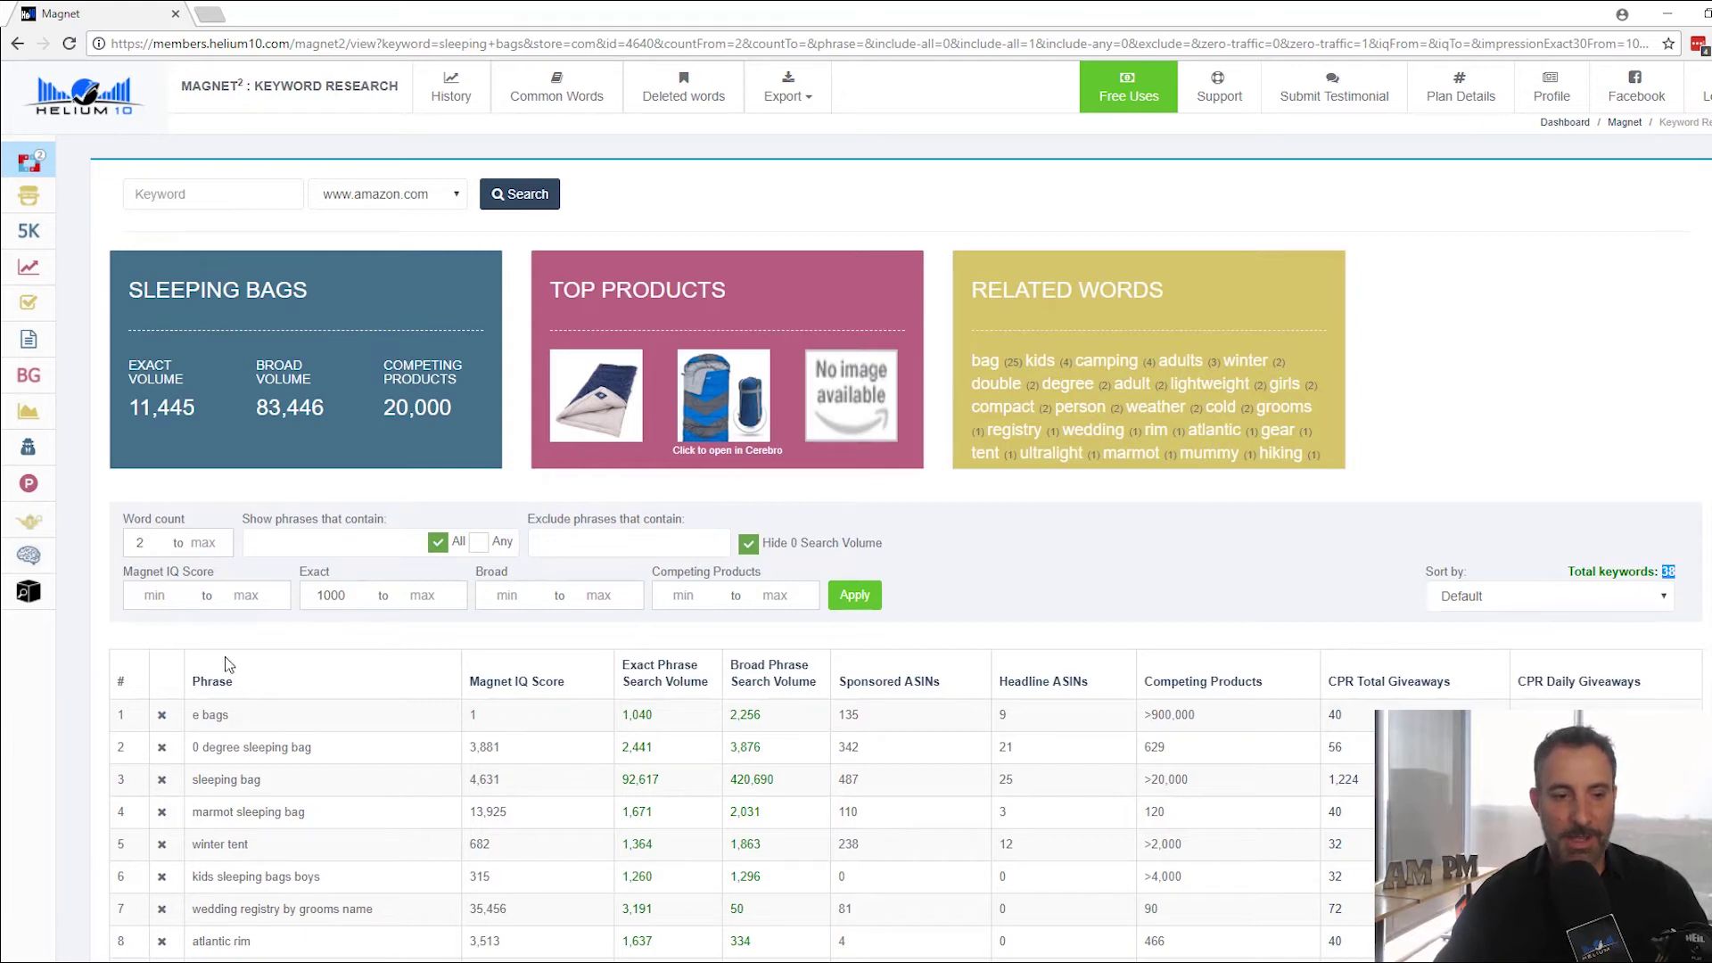
pyautogui.scroll(-5, 427, 493)
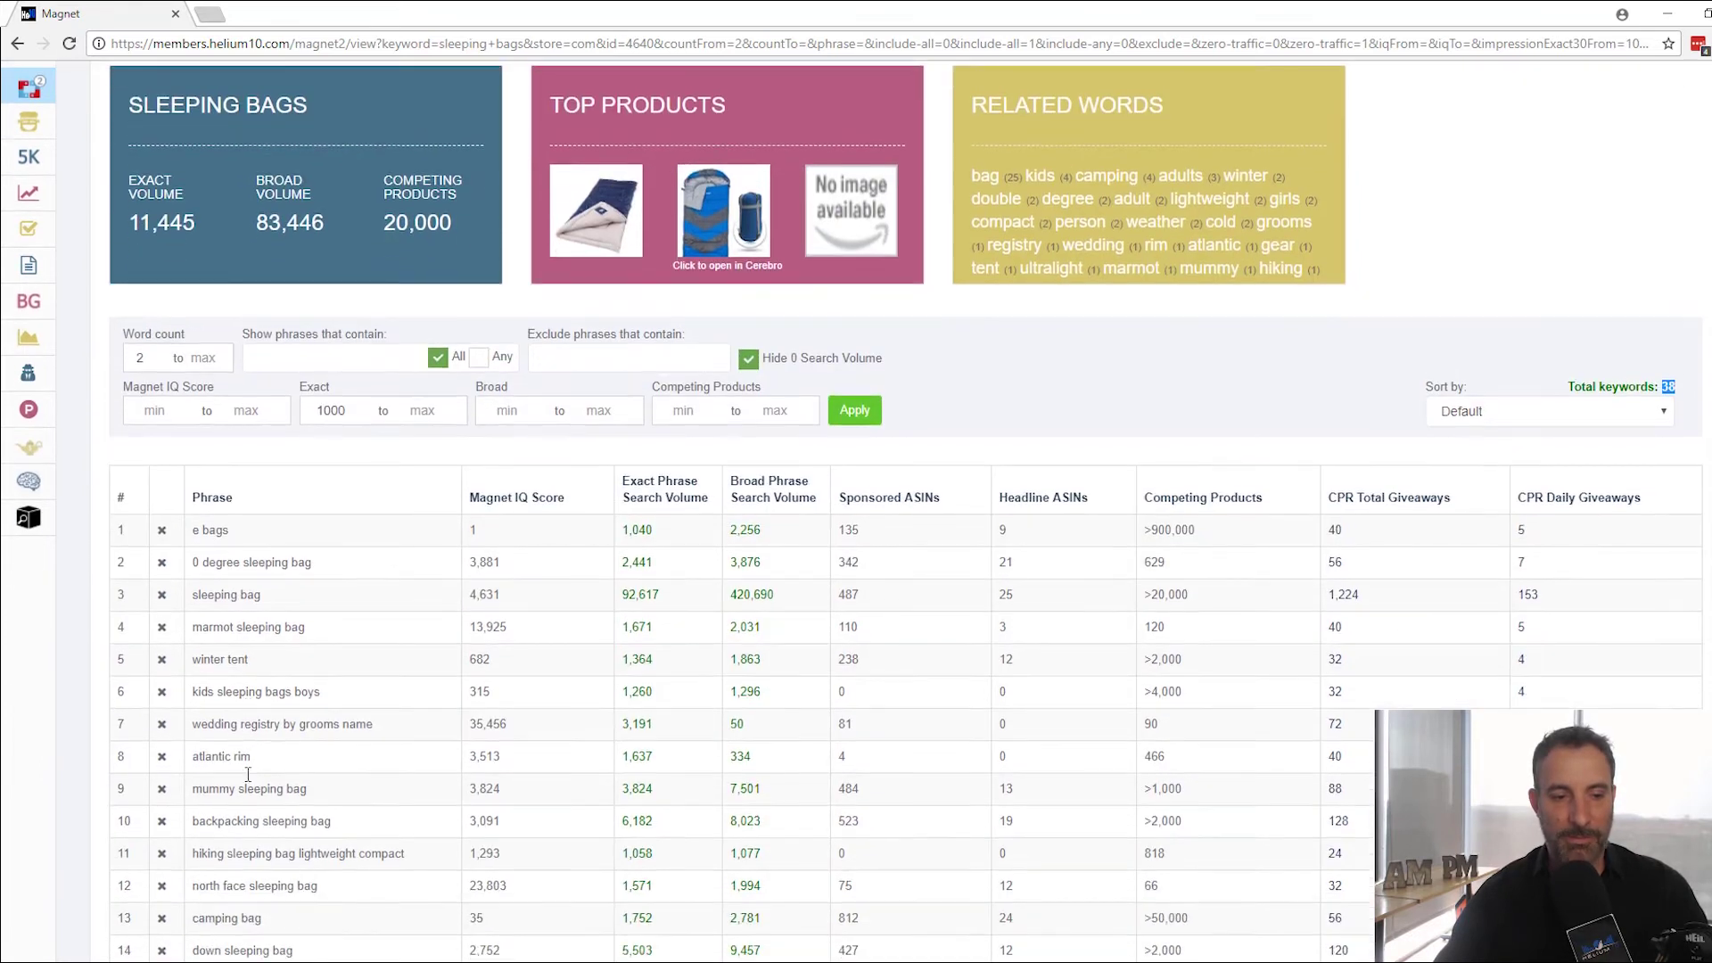
pyautogui.scroll(2, 602, 317)
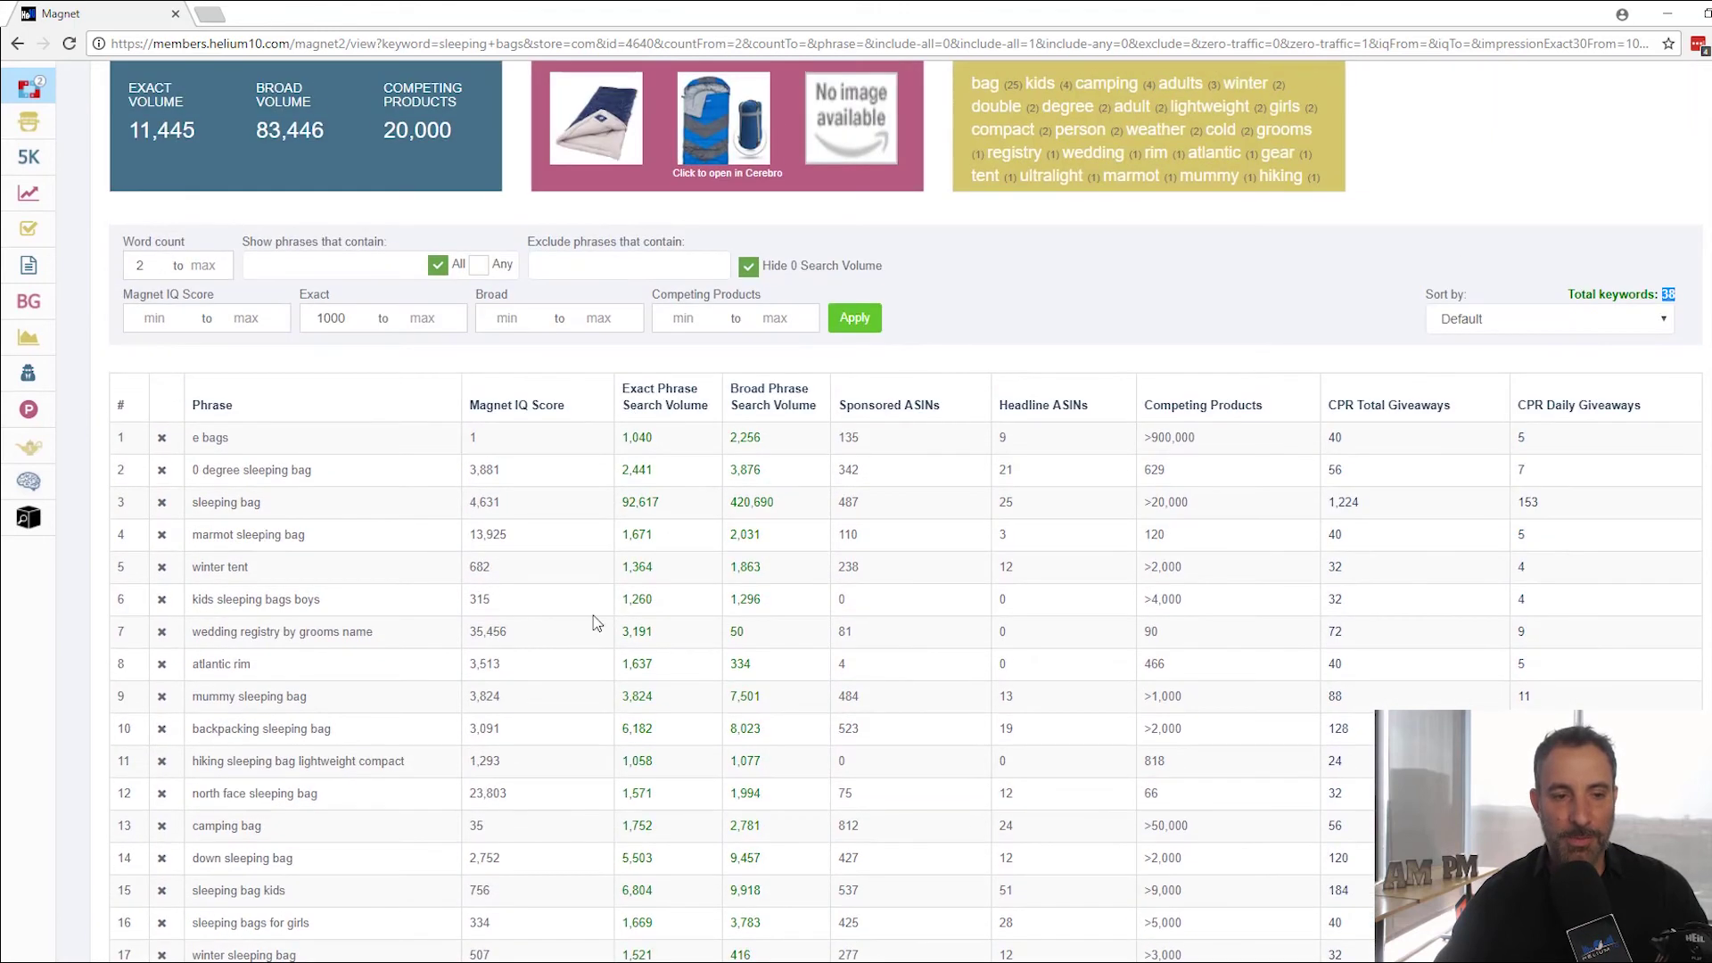
pyautogui.scroll(-2, 368, 658)
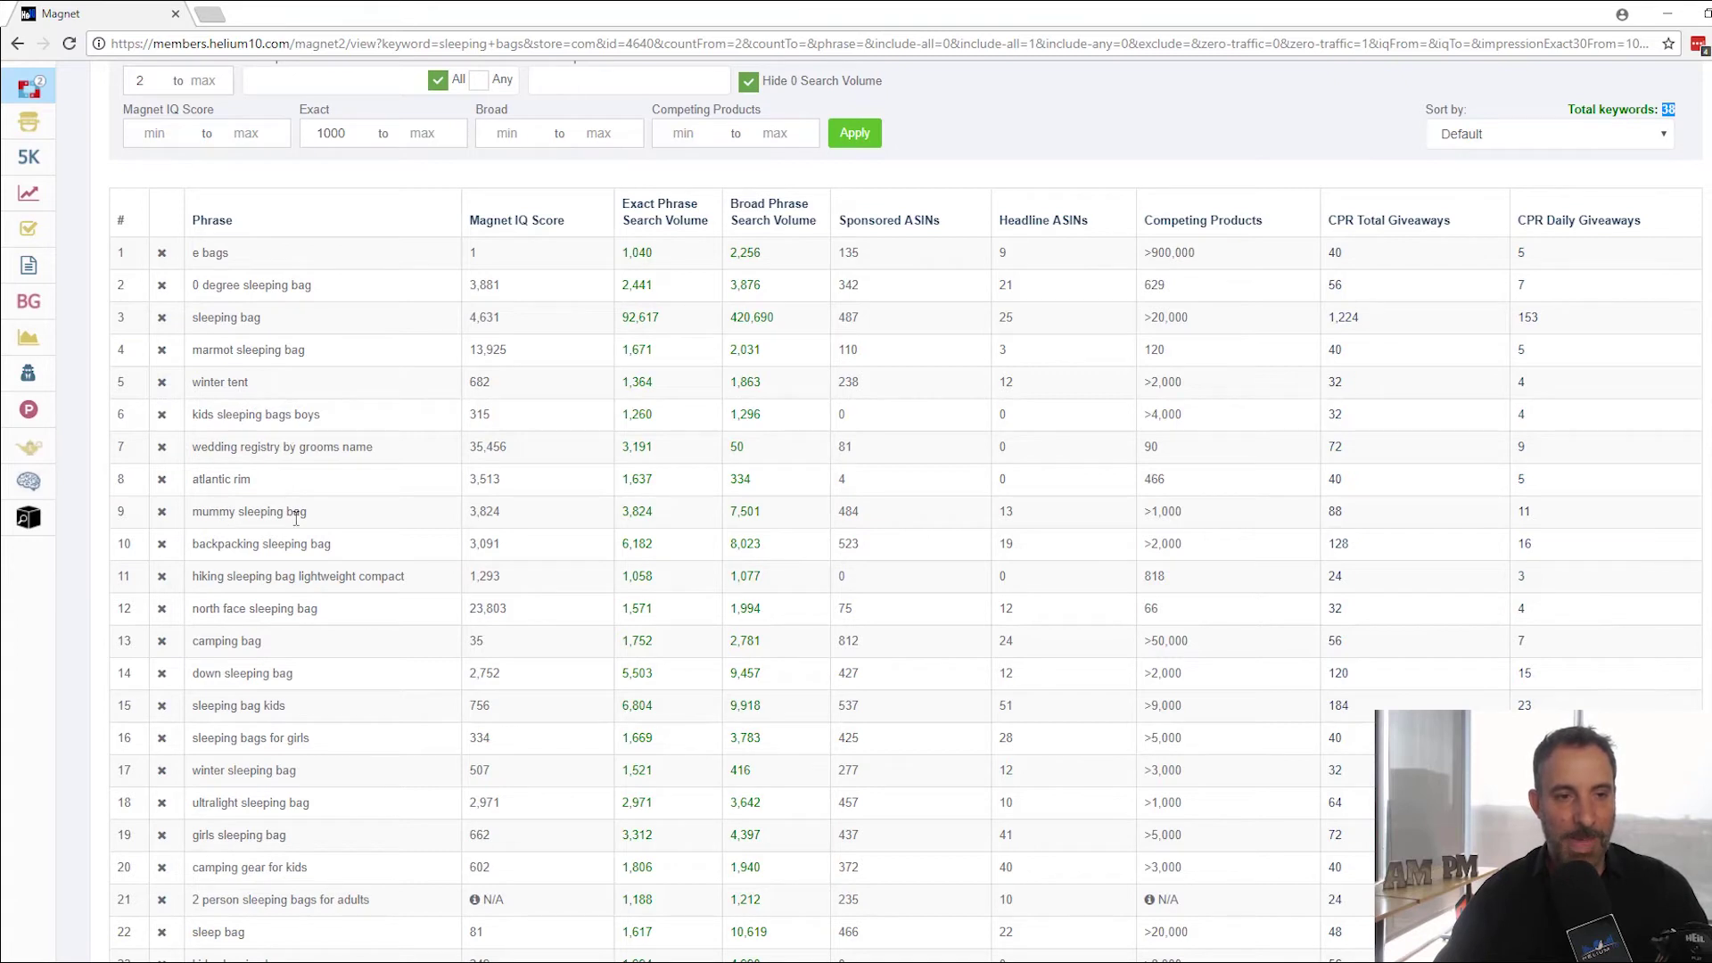
# - Highlight keyword phrases in the filtered list, including the e bags phrase in row 1
pyautogui.moveTo(319, 515); pyautogui.dragTo(196, 482)
pyautogui.scroll(2, 254, 576)
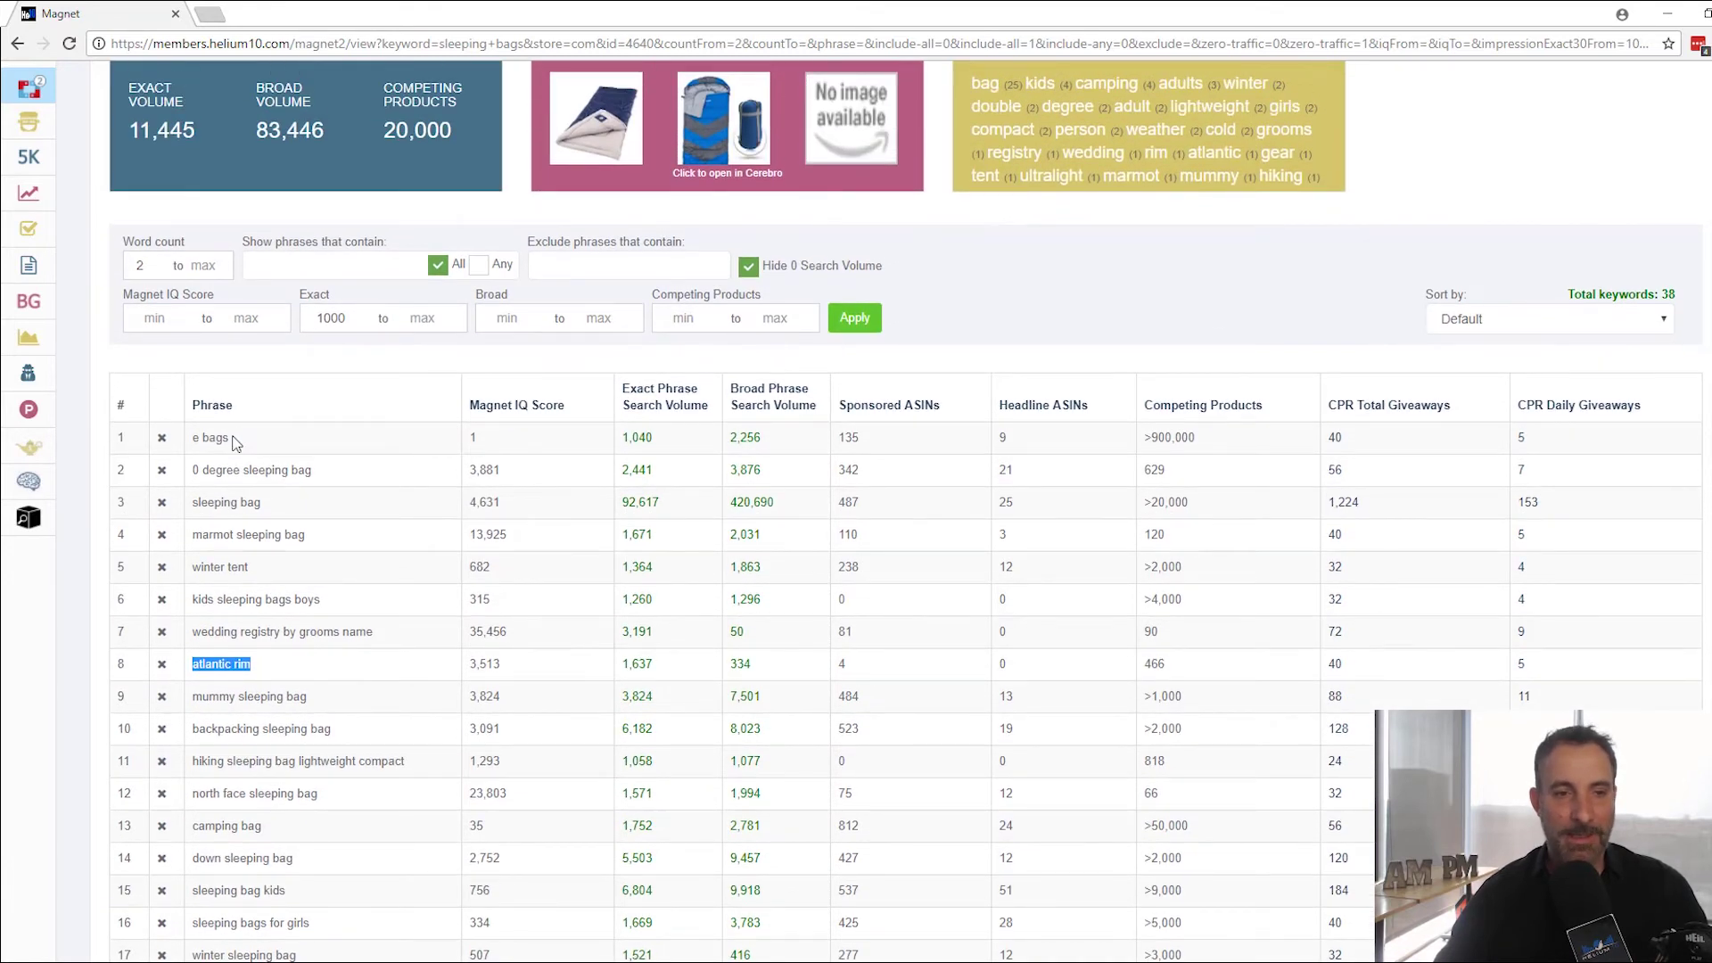
pyautogui.moveTo(233, 439); pyautogui.dragTo(189, 441)
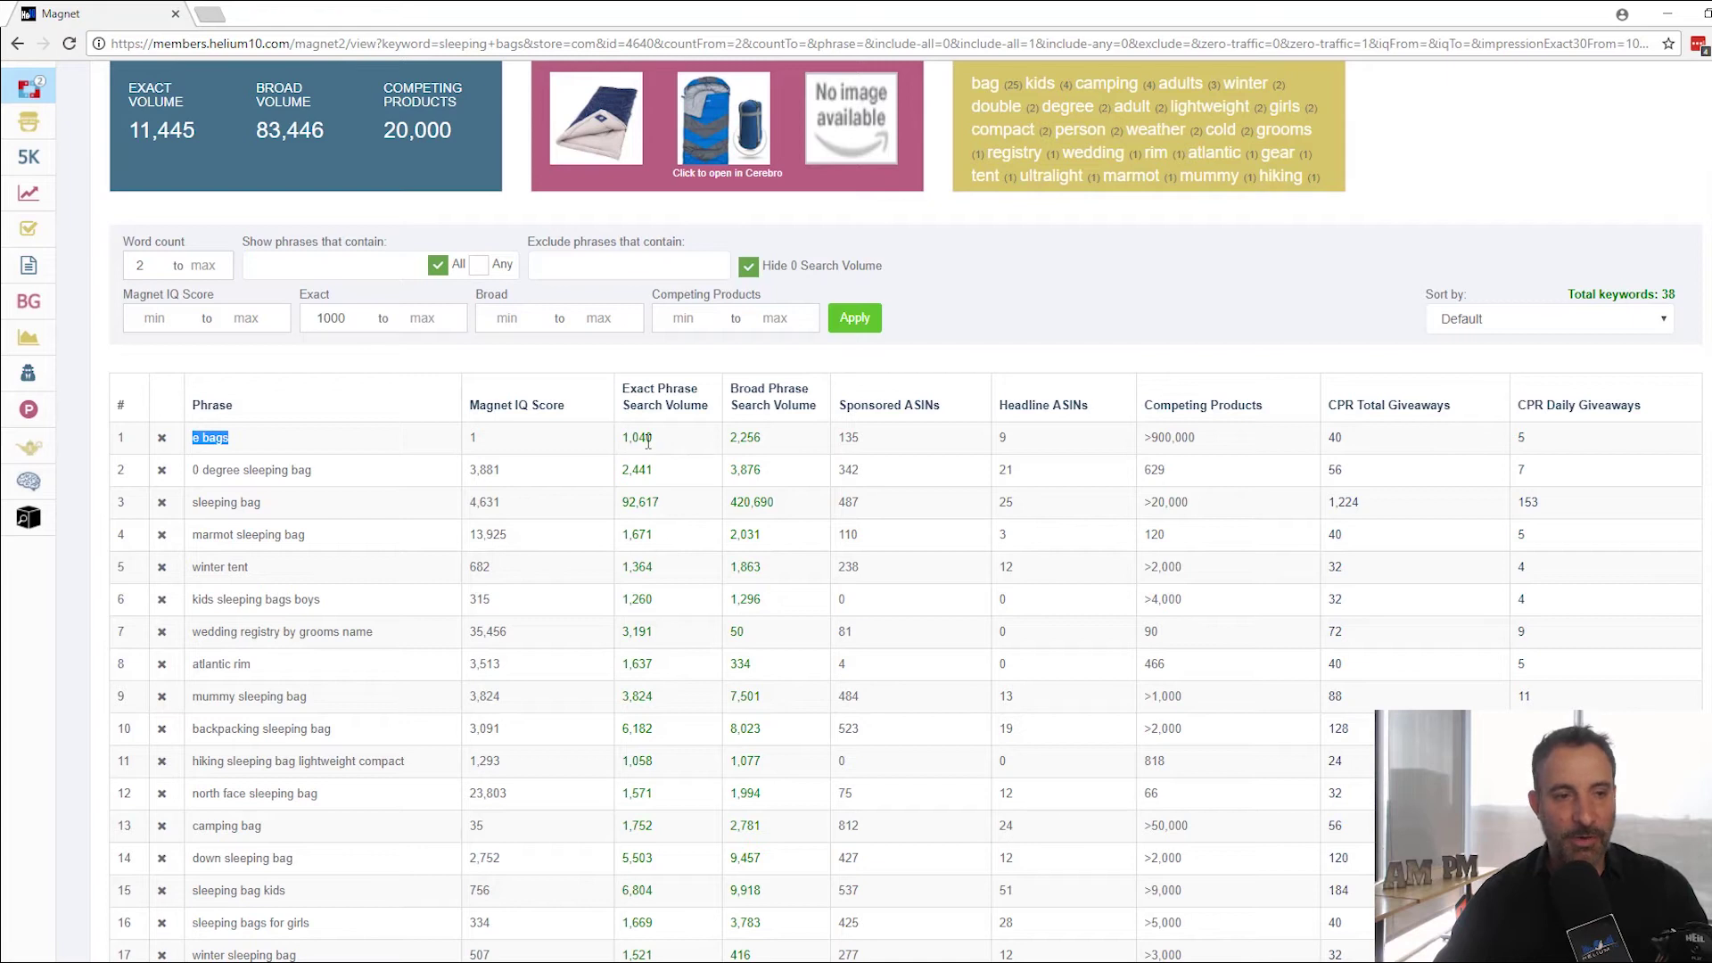
pyautogui.scroll(1, 820, 369)
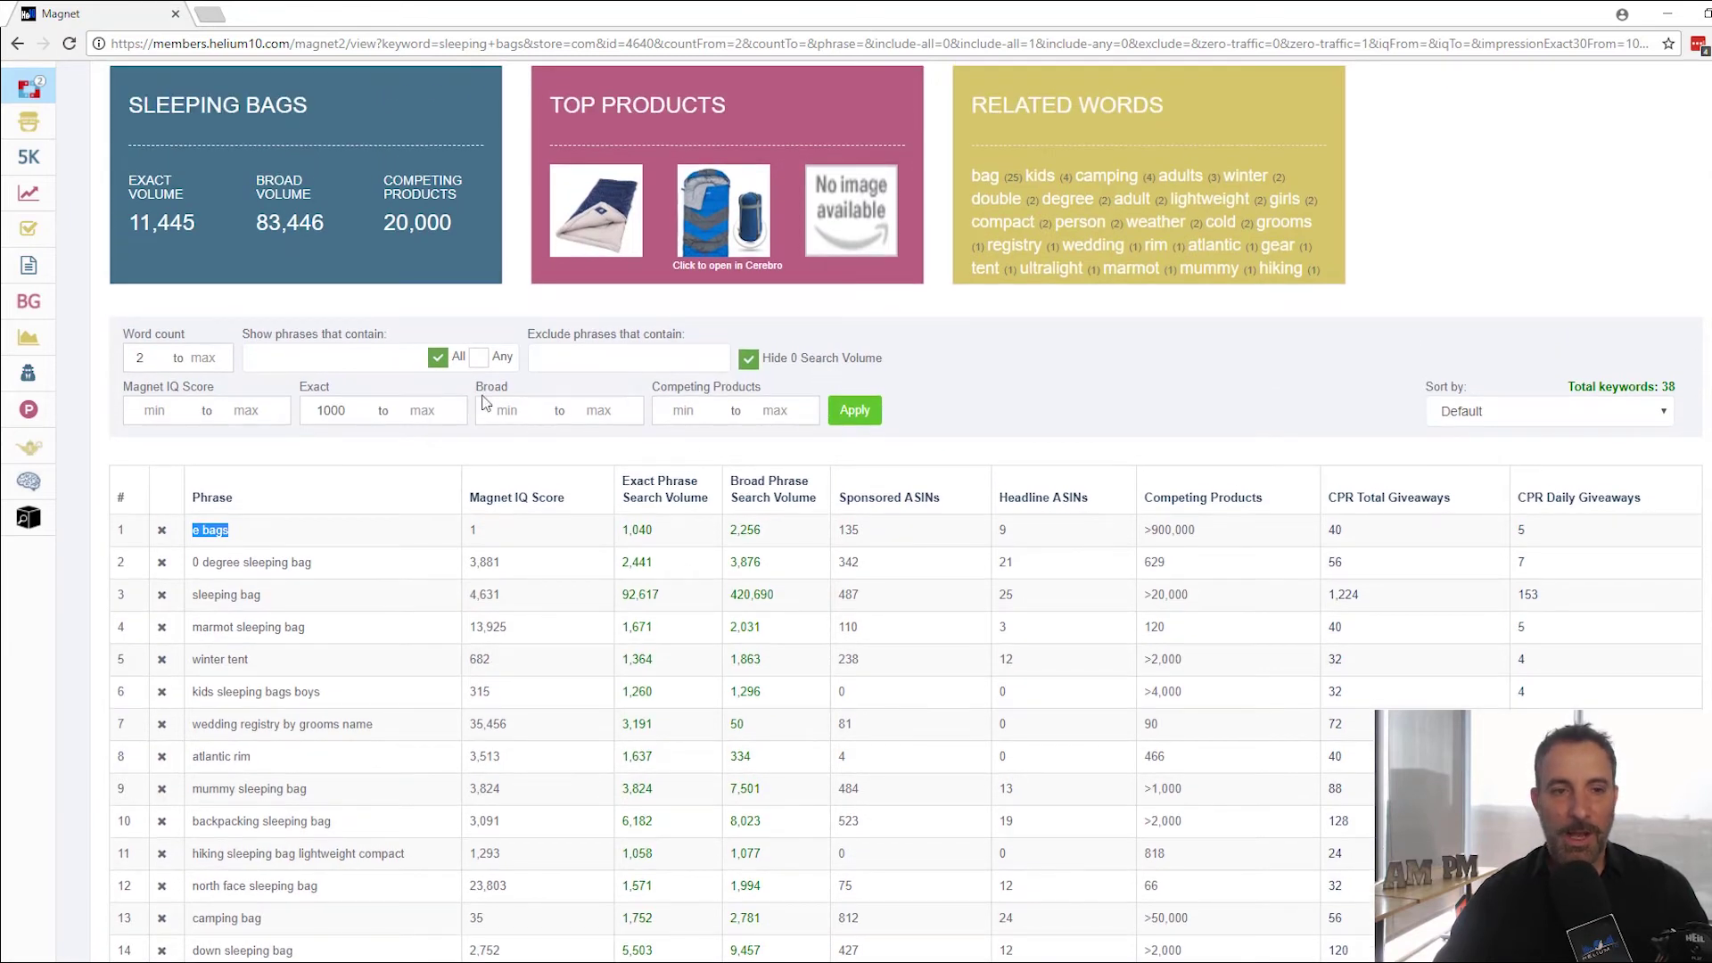
# - Clear the 1000 exact volume minimum and reapply to restore all 2617 keywords
pyautogui.doubleClick(359, 412)
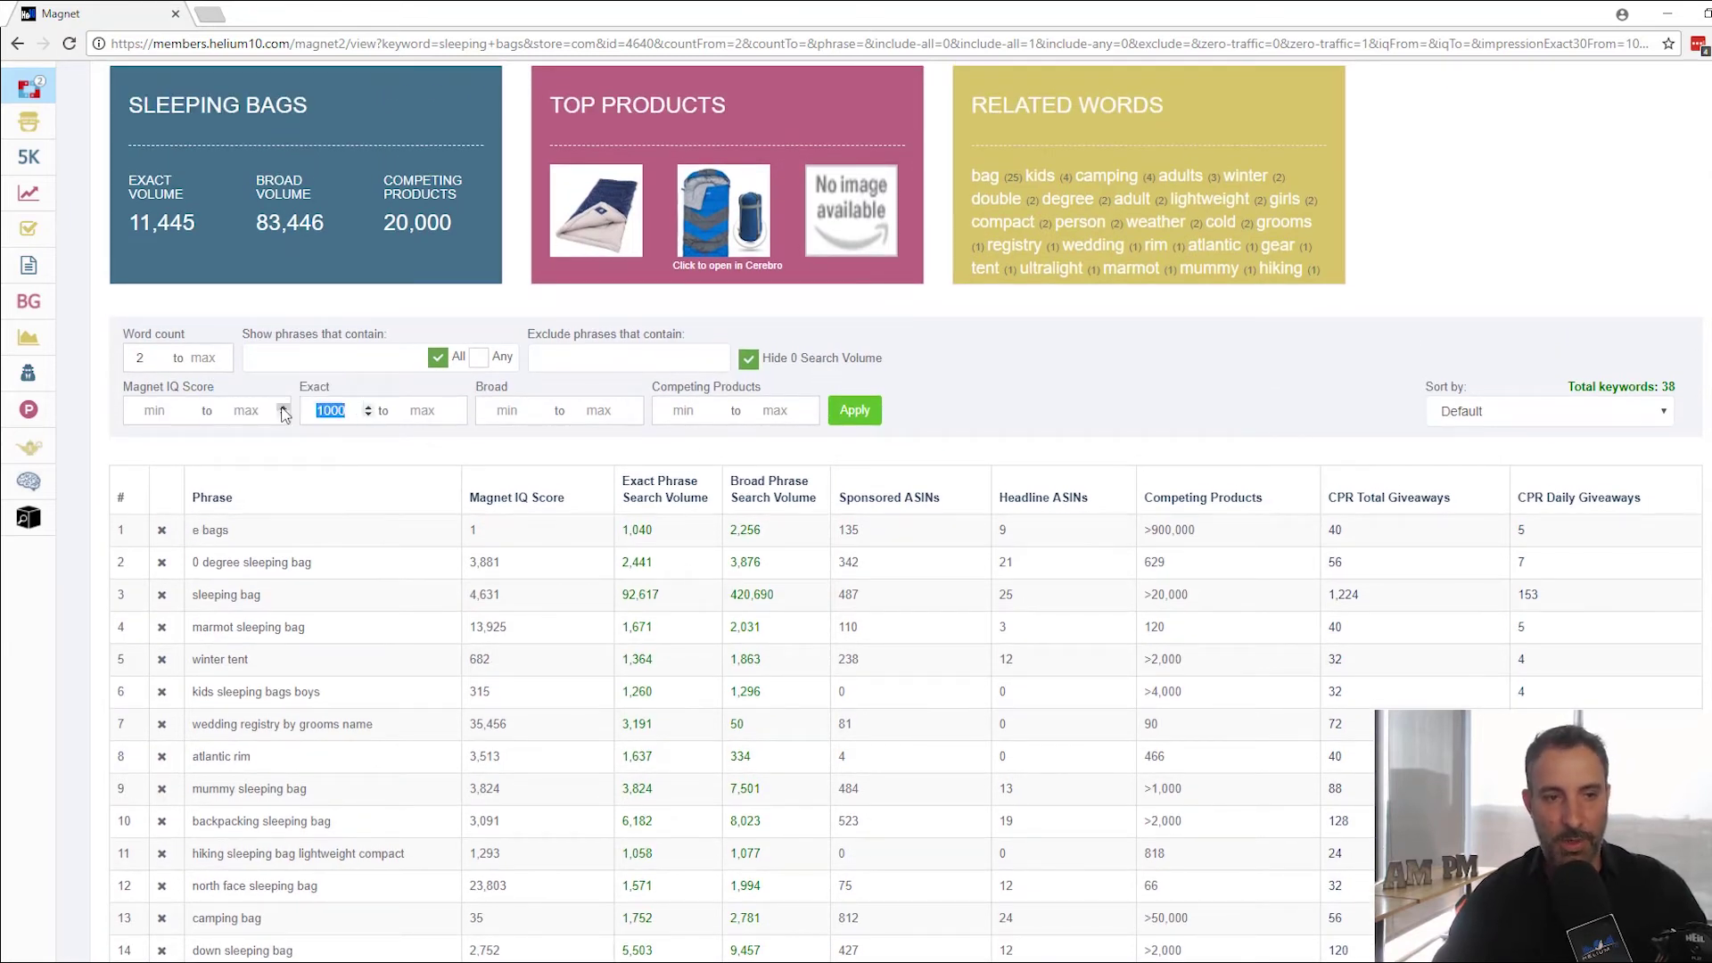
pyautogui.press('BackSpace')
pyautogui.click(853, 412)
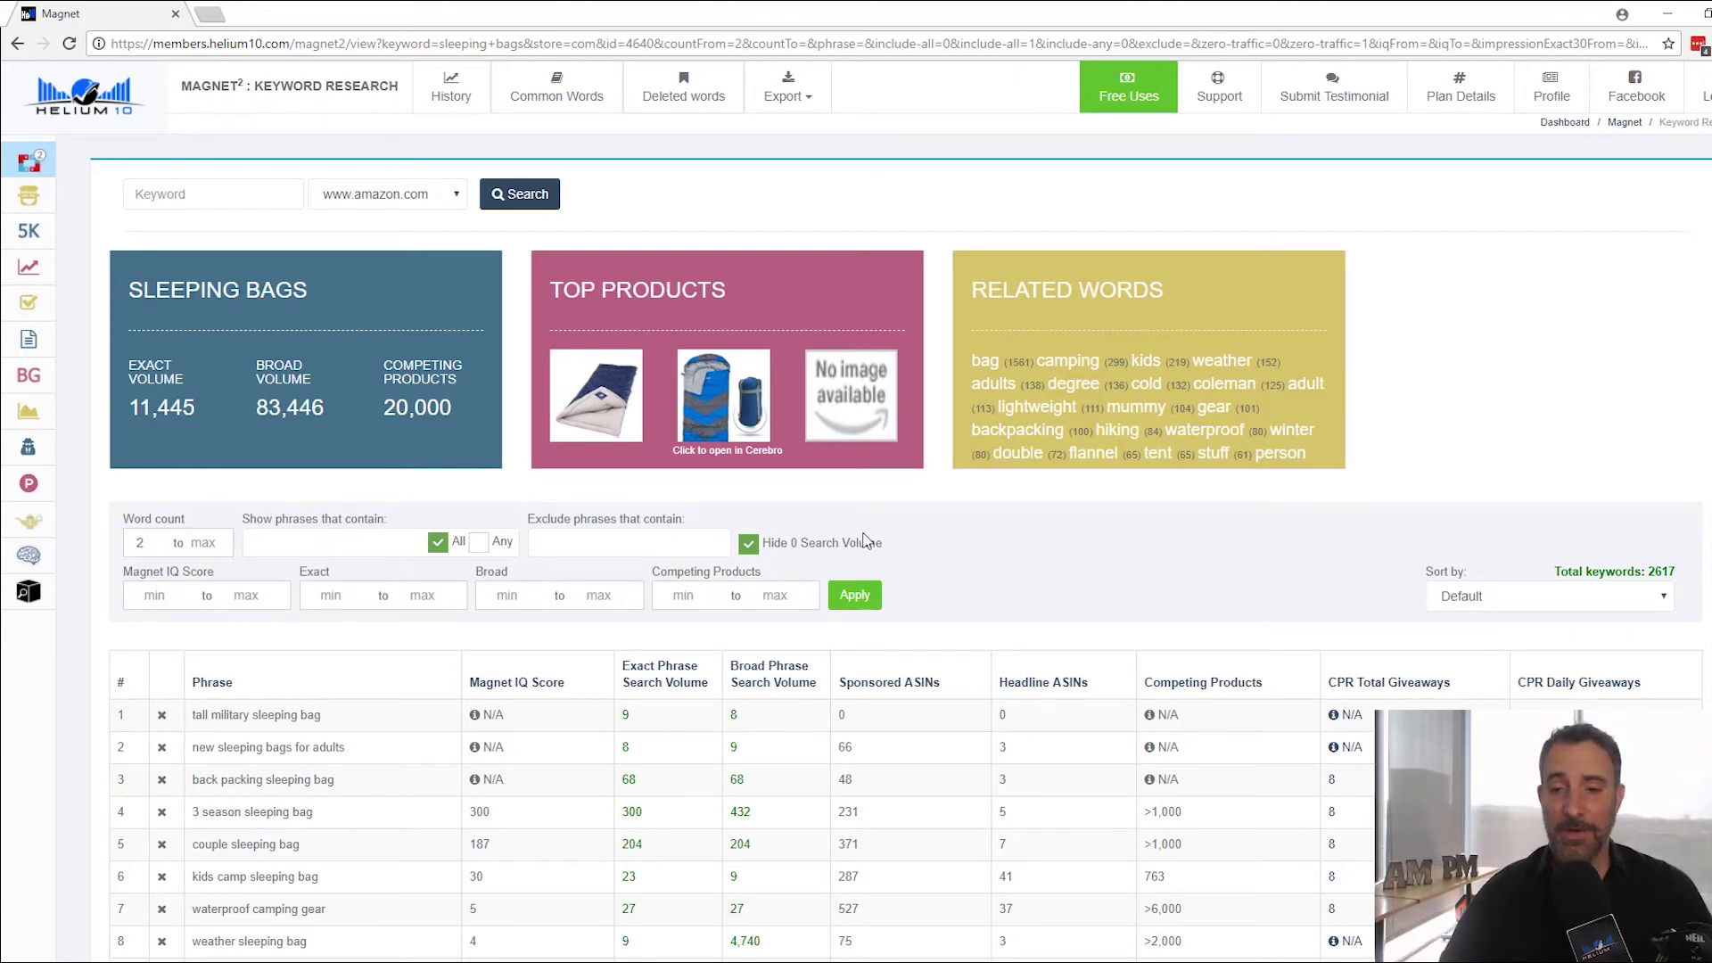
# - Scroll down through the 2617 unfiltered sleeping bags keywords and back to the top
pyautogui.scroll(-2, 667, 686)
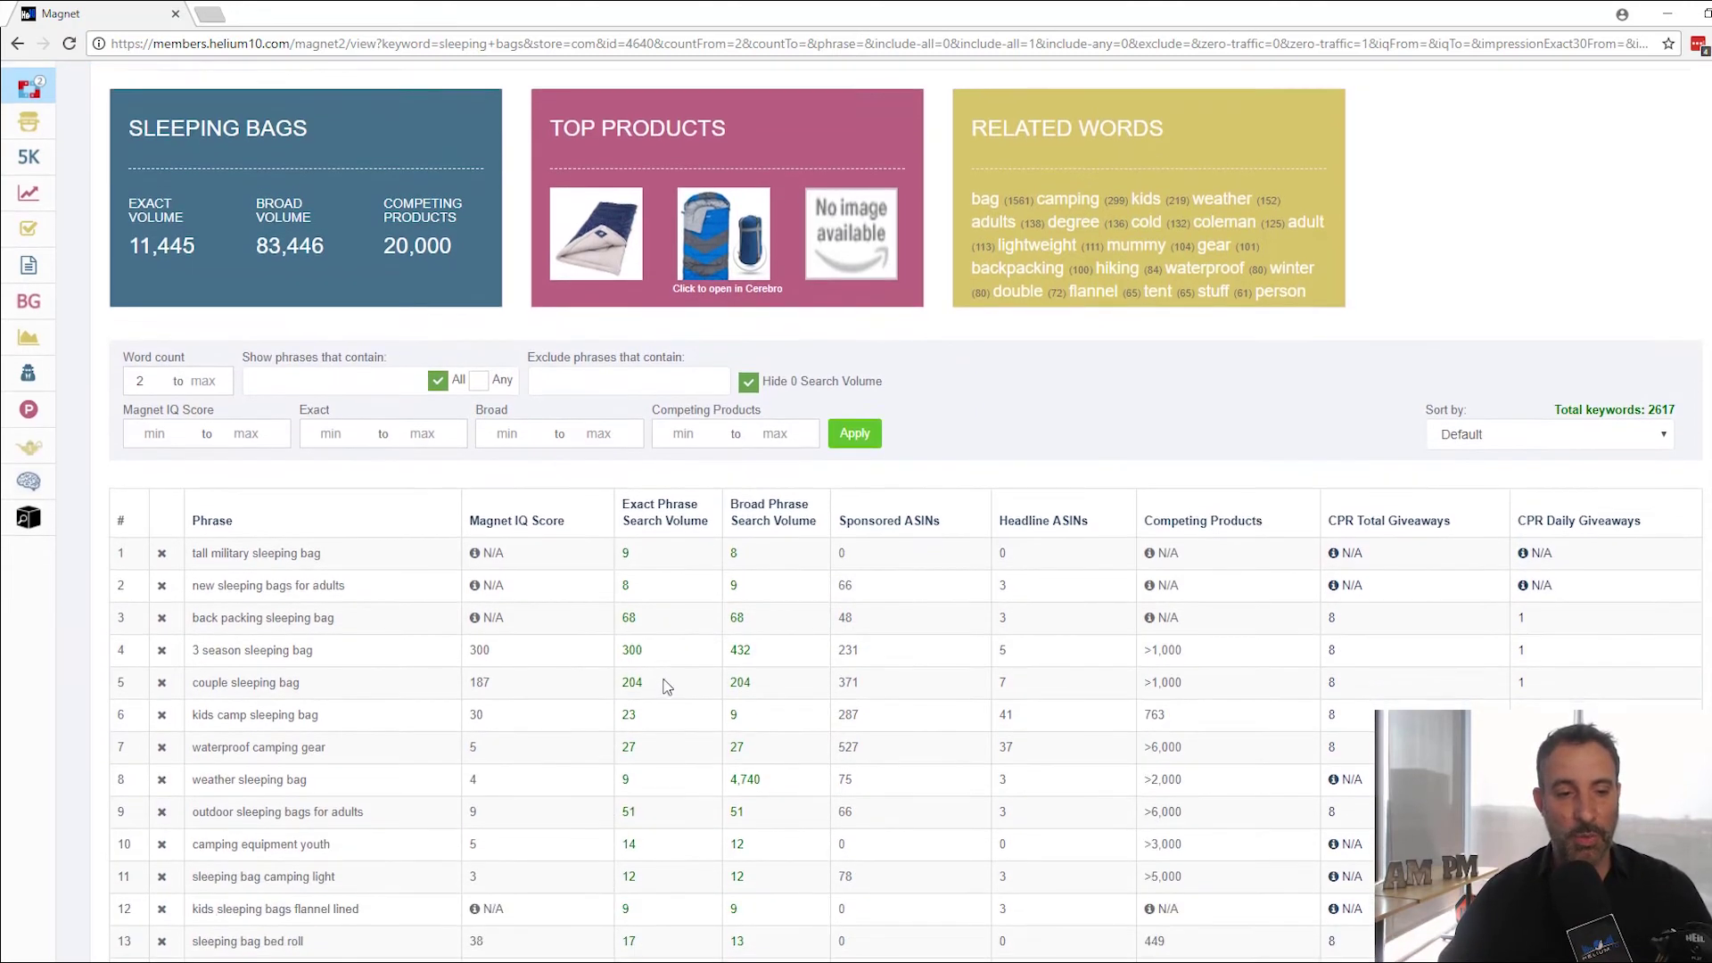
pyautogui.scroll(-3, 667, 687)
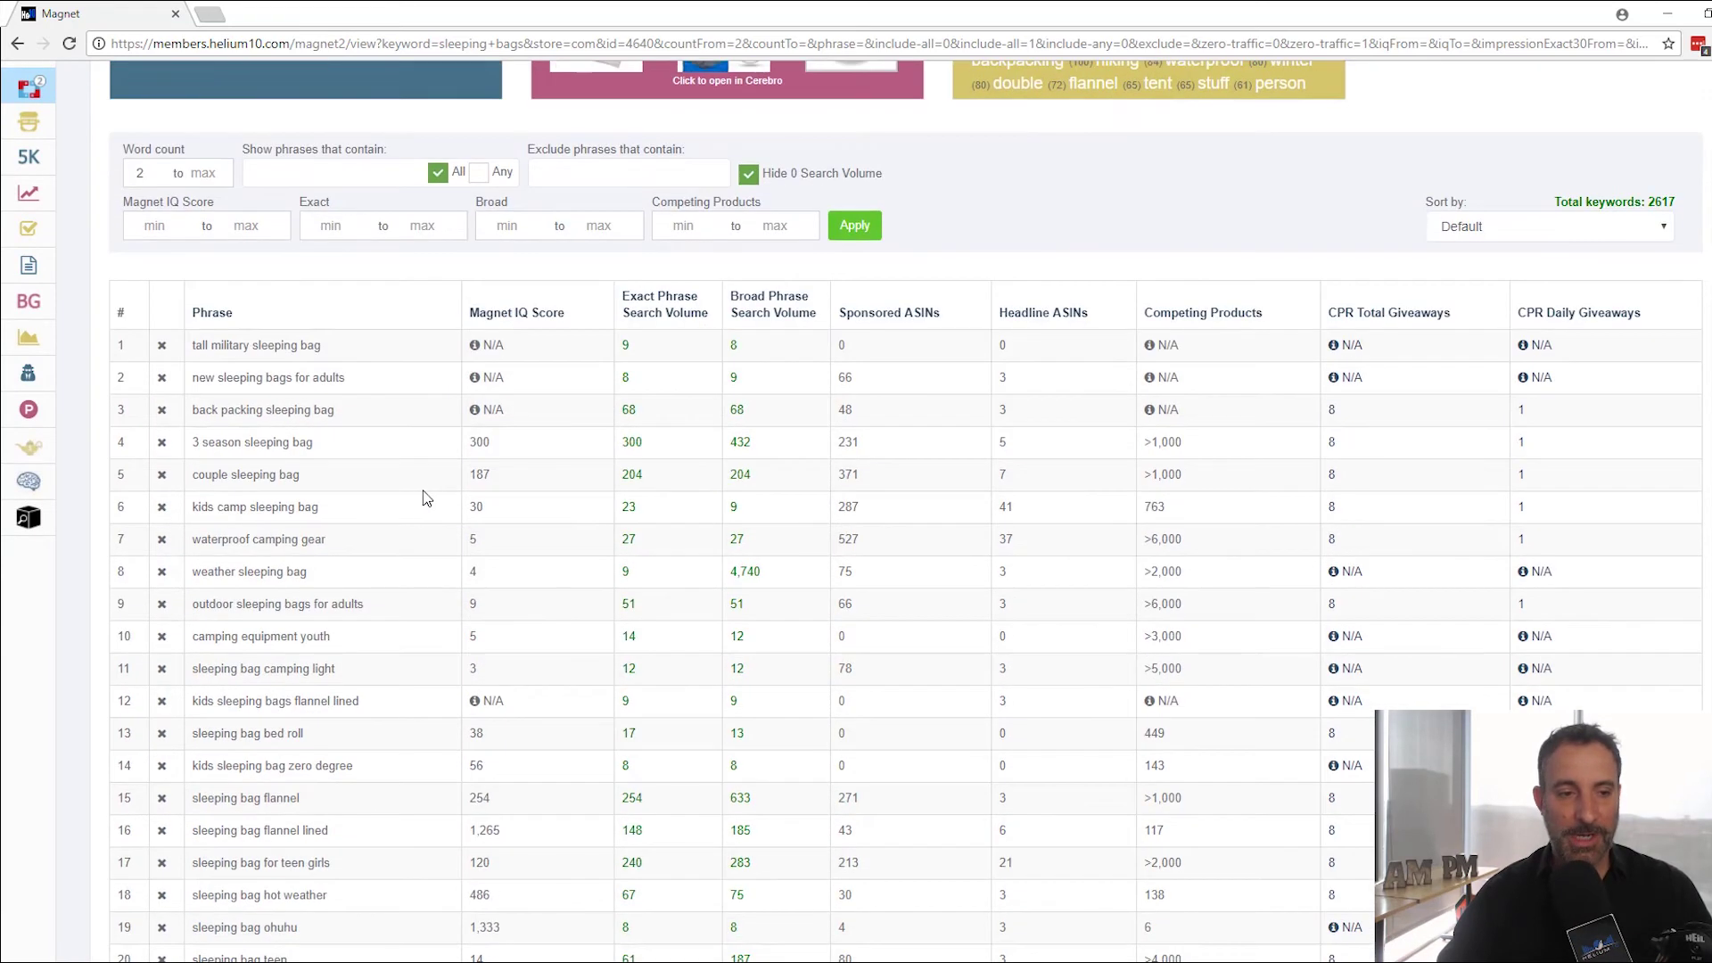
pyautogui.scroll(-2, 426, 498)
pyautogui.scroll(3, 426, 491)
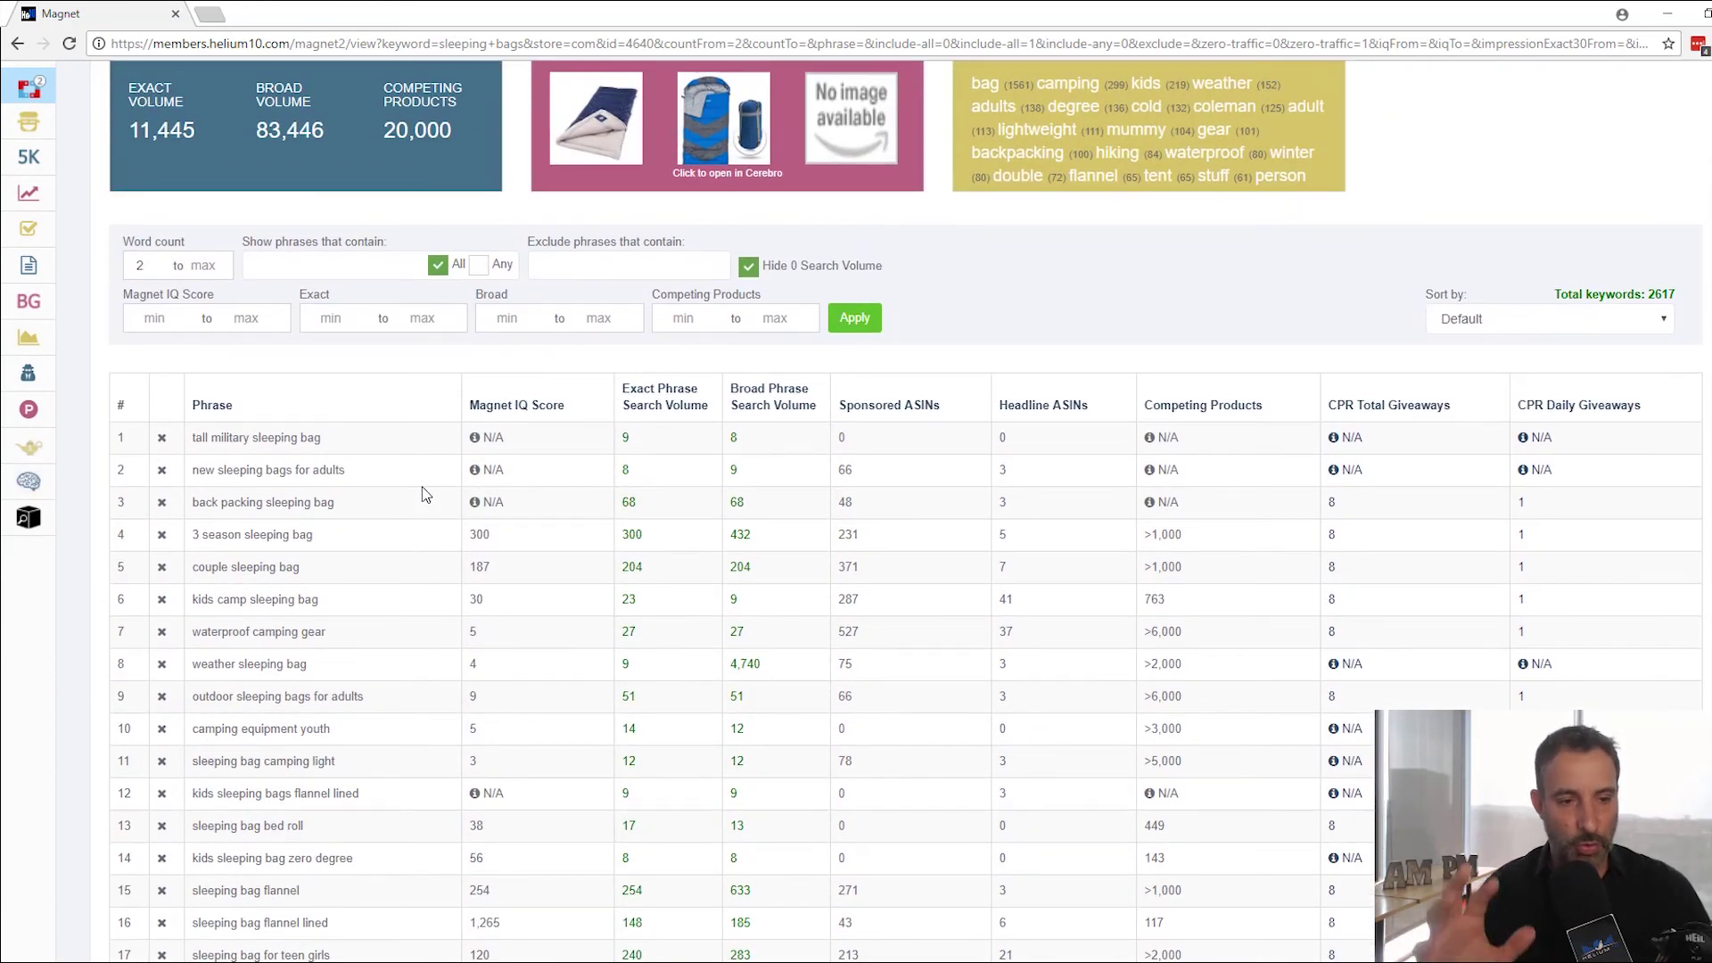
pyautogui.scroll(-8, 425, 496)
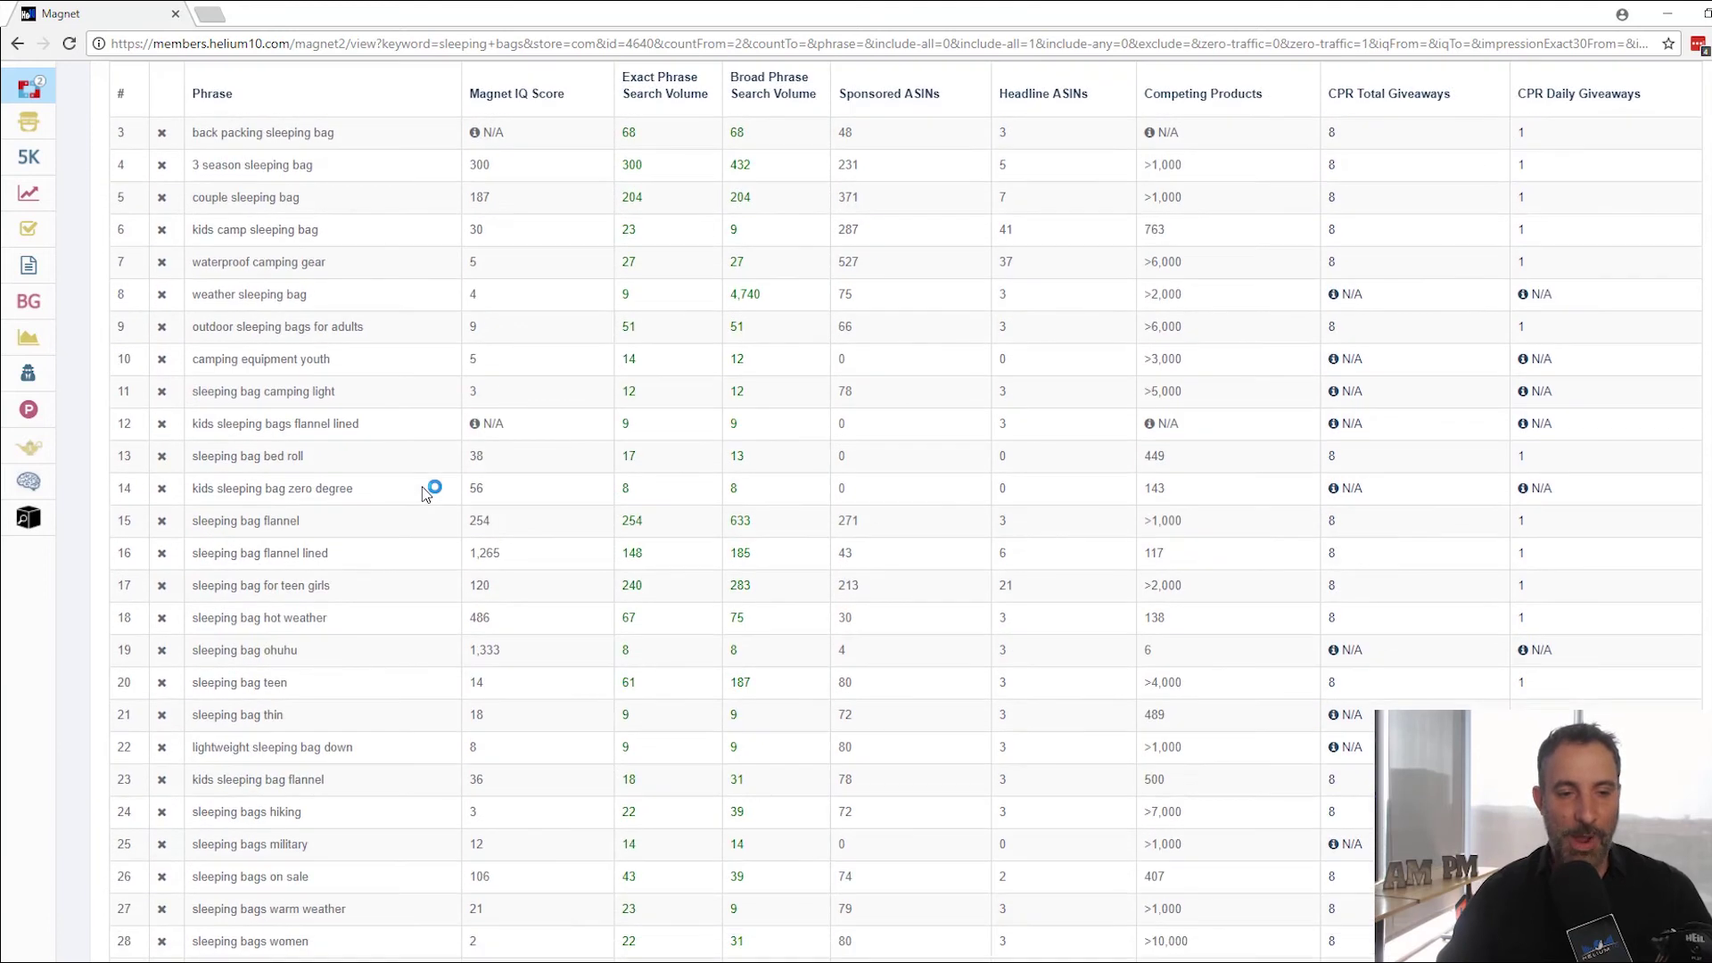
pyautogui.scroll(-1, 420, 478)
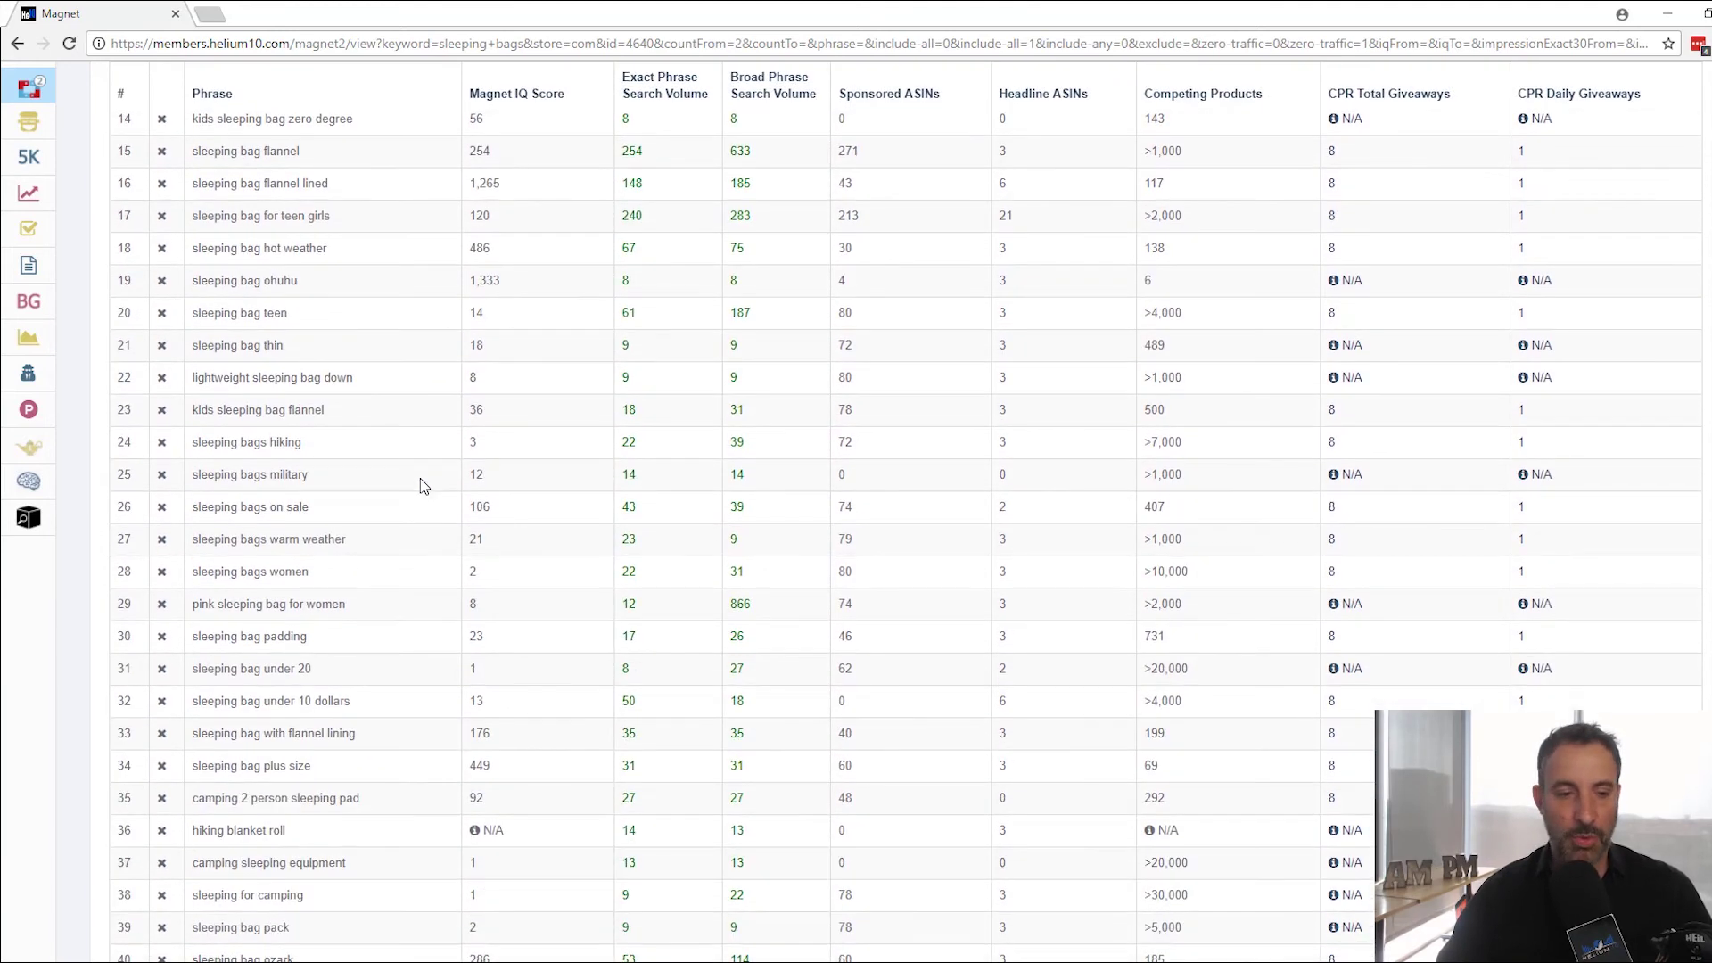
pyautogui.scroll(6, 420, 478)
pyautogui.scroll(6, 420, 478)
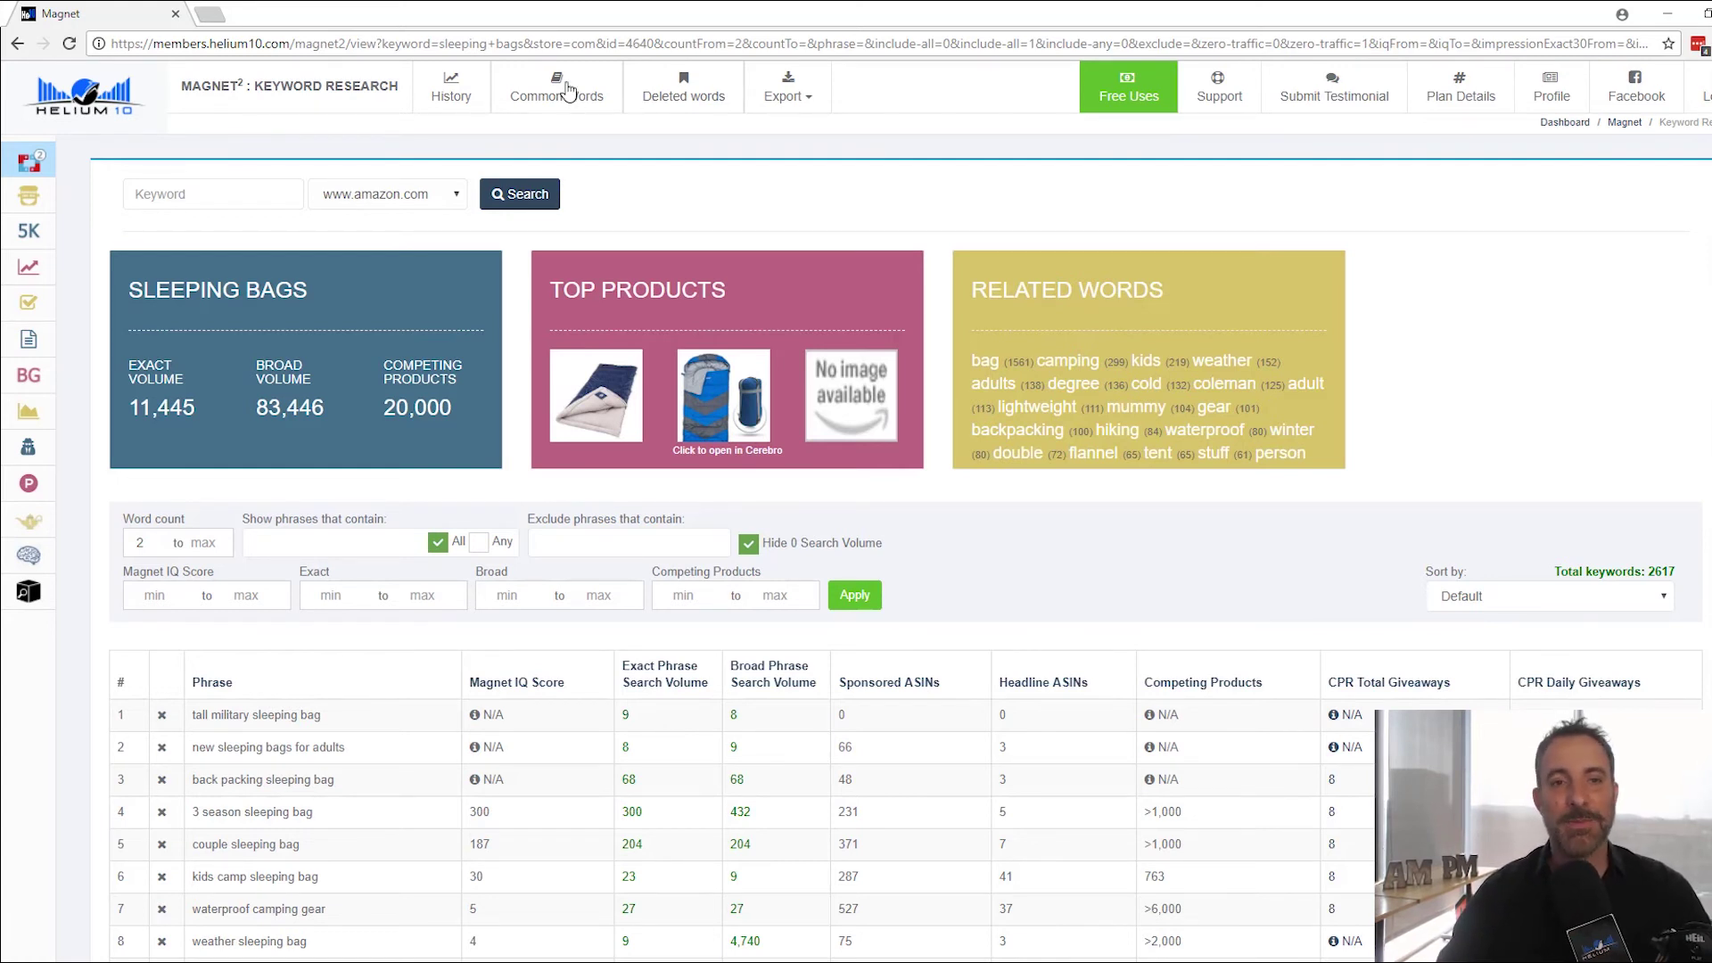
pyautogui.click(800, 105)
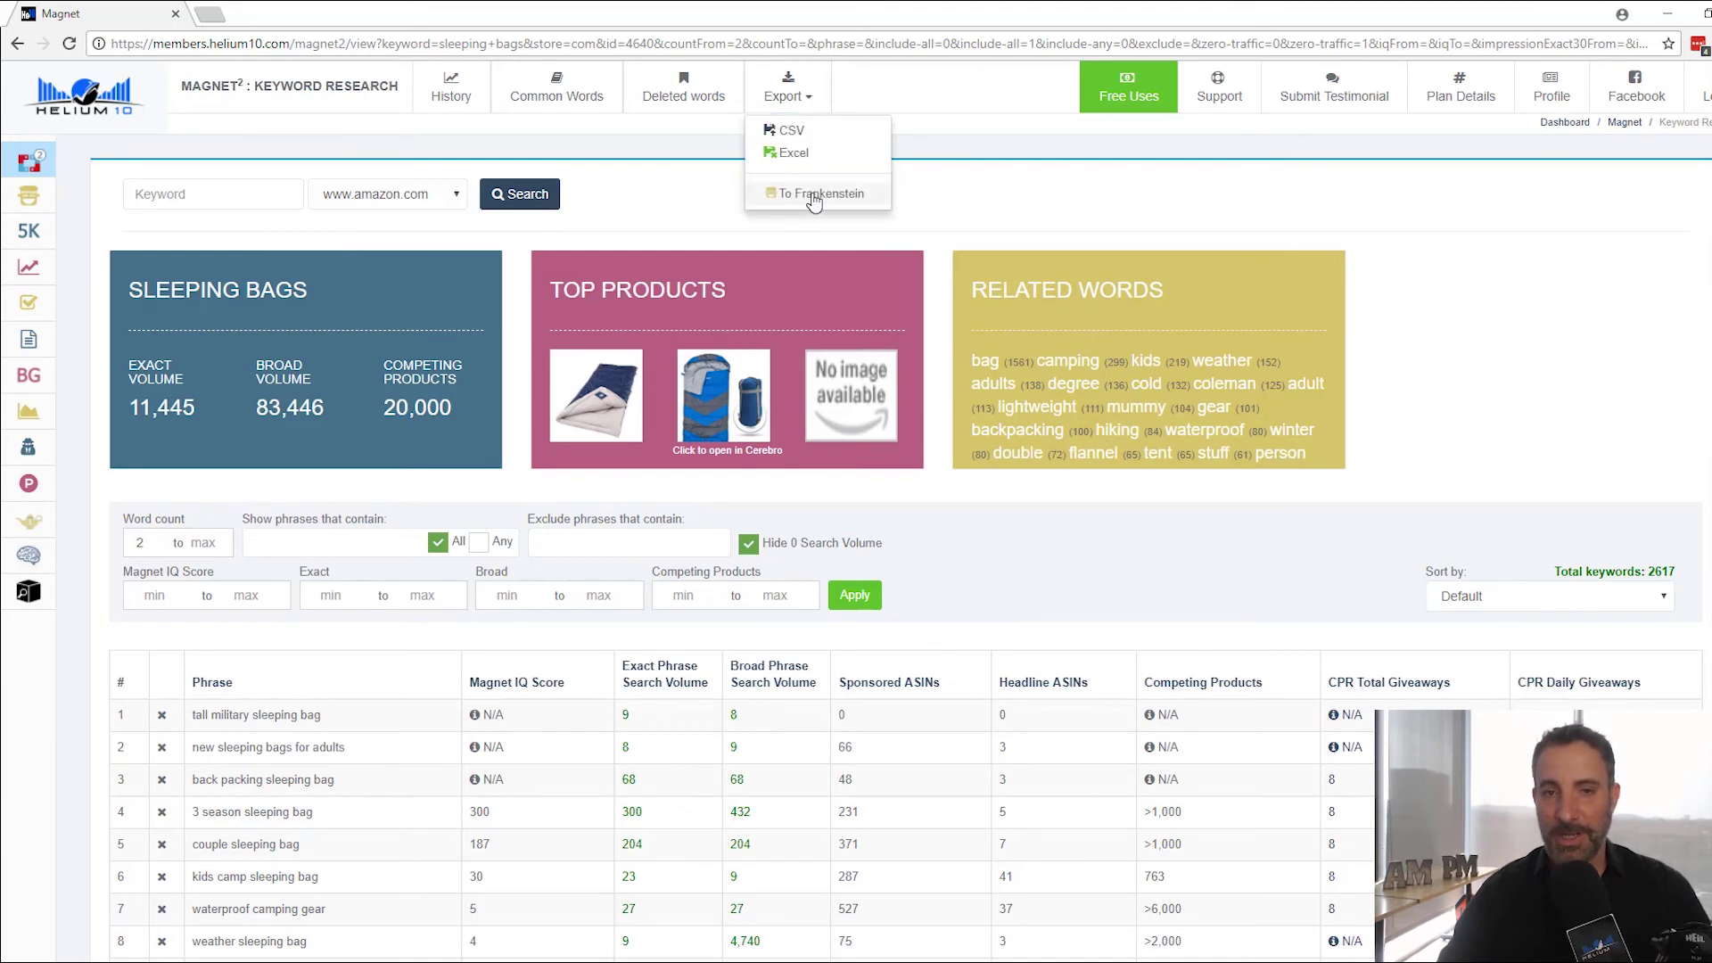
pyautogui.moveTo(111, 236)
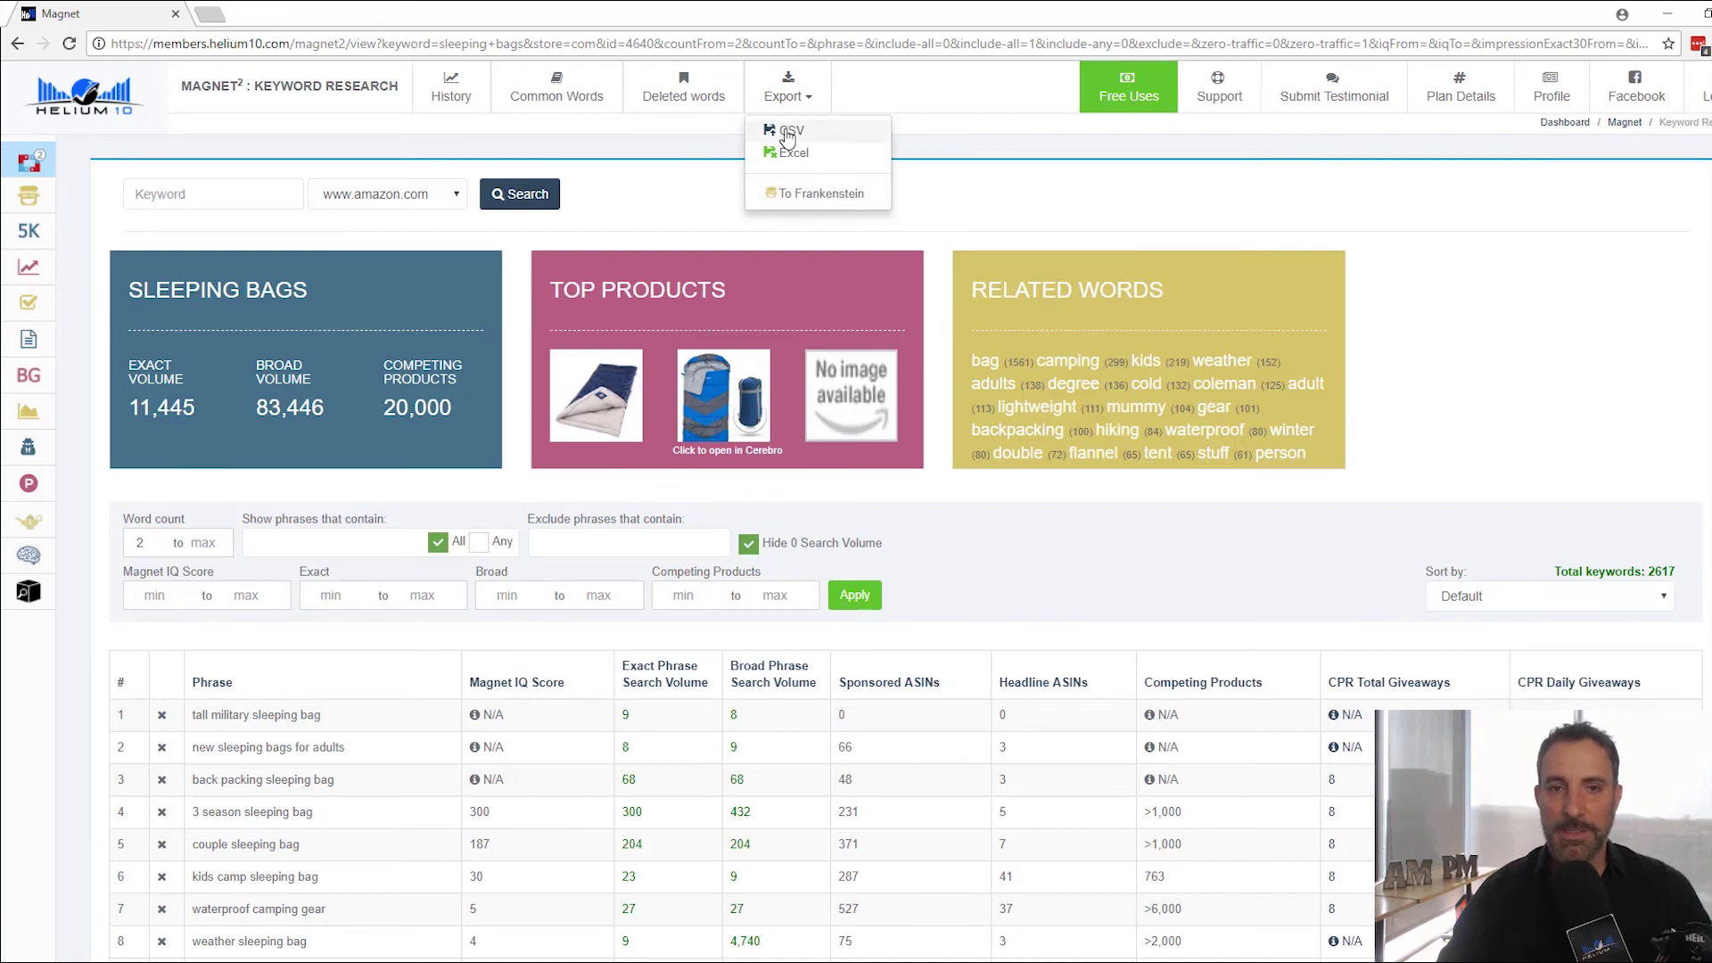
pyautogui.click(1423, 272)
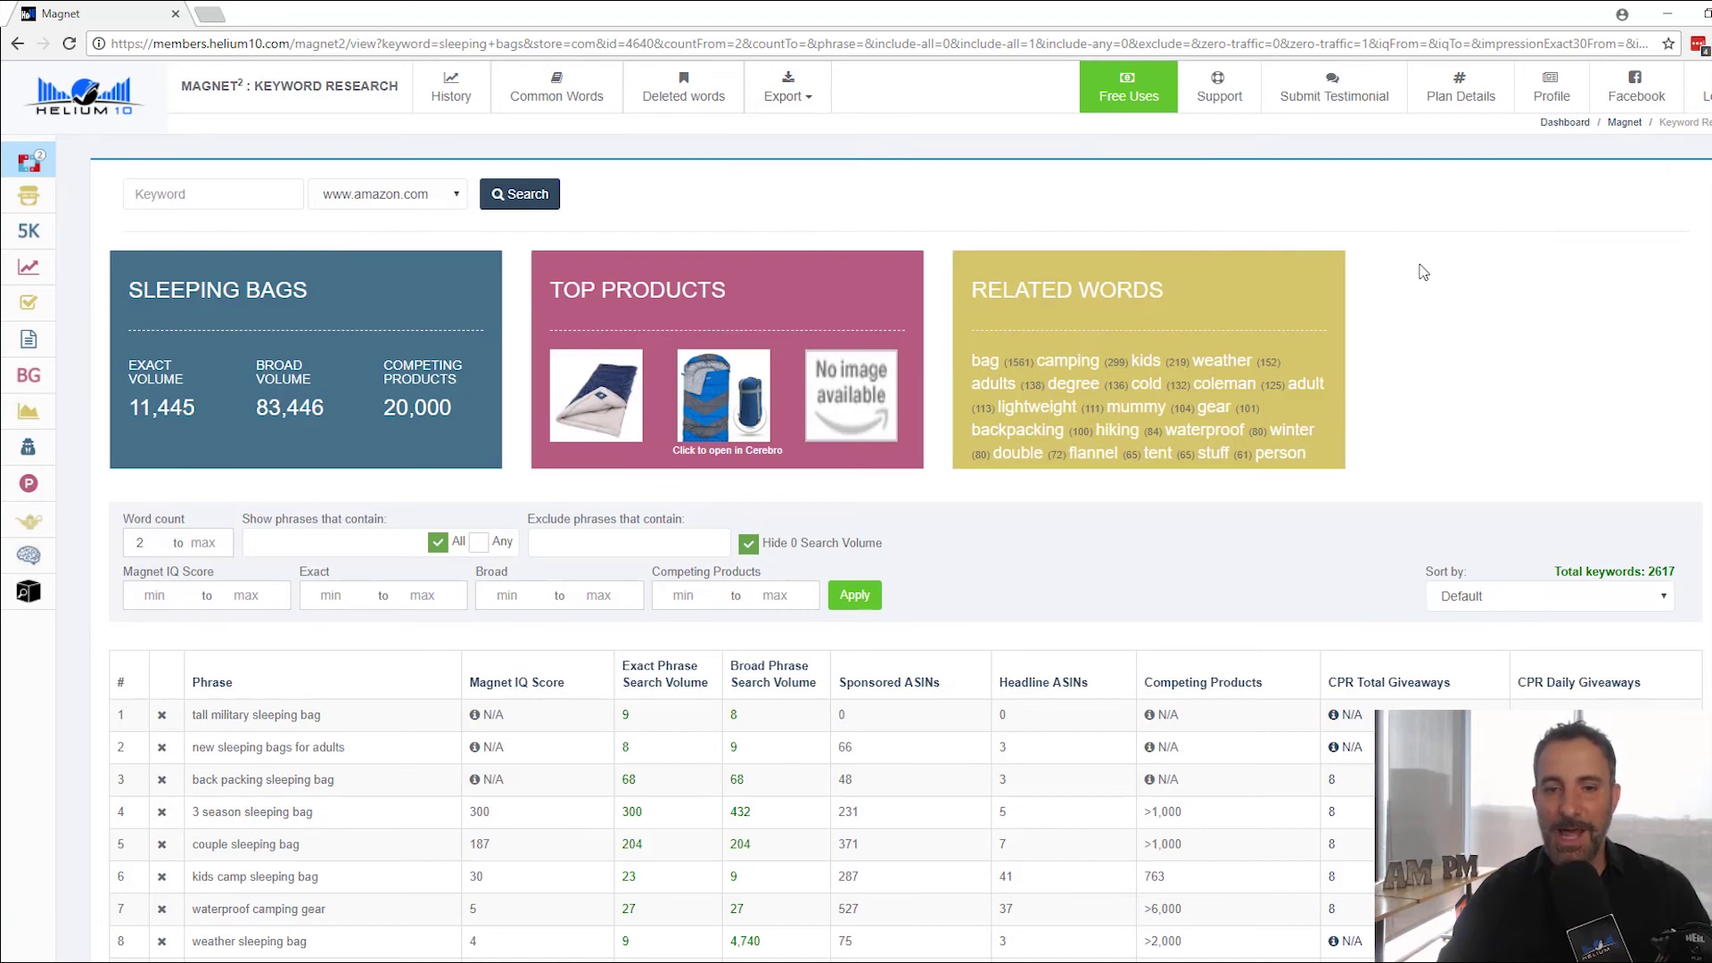